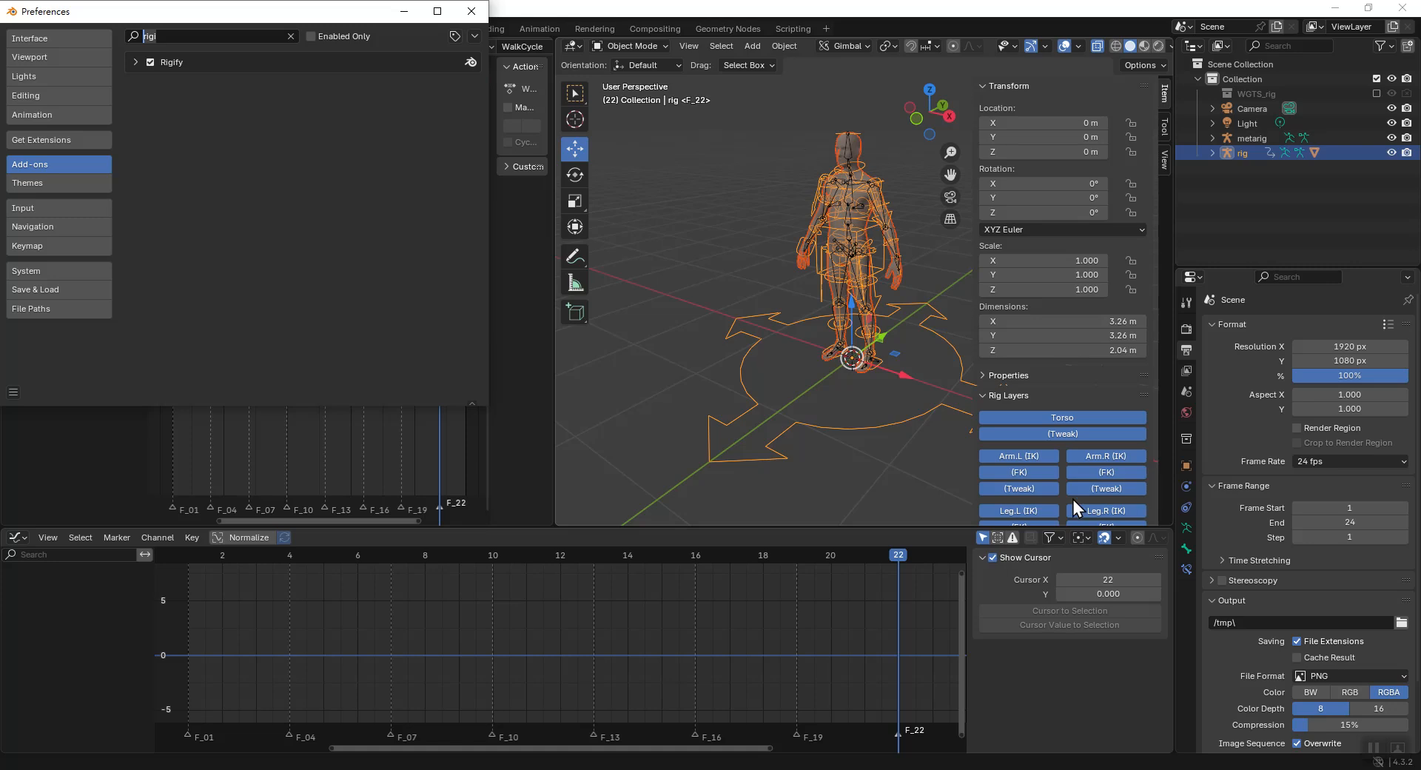
Close the Preferences window and switch to Paint.
{"action": "scroll", "coordinate": [1106, 465], "scroll_direction": "down", "scroll_amount": 2}
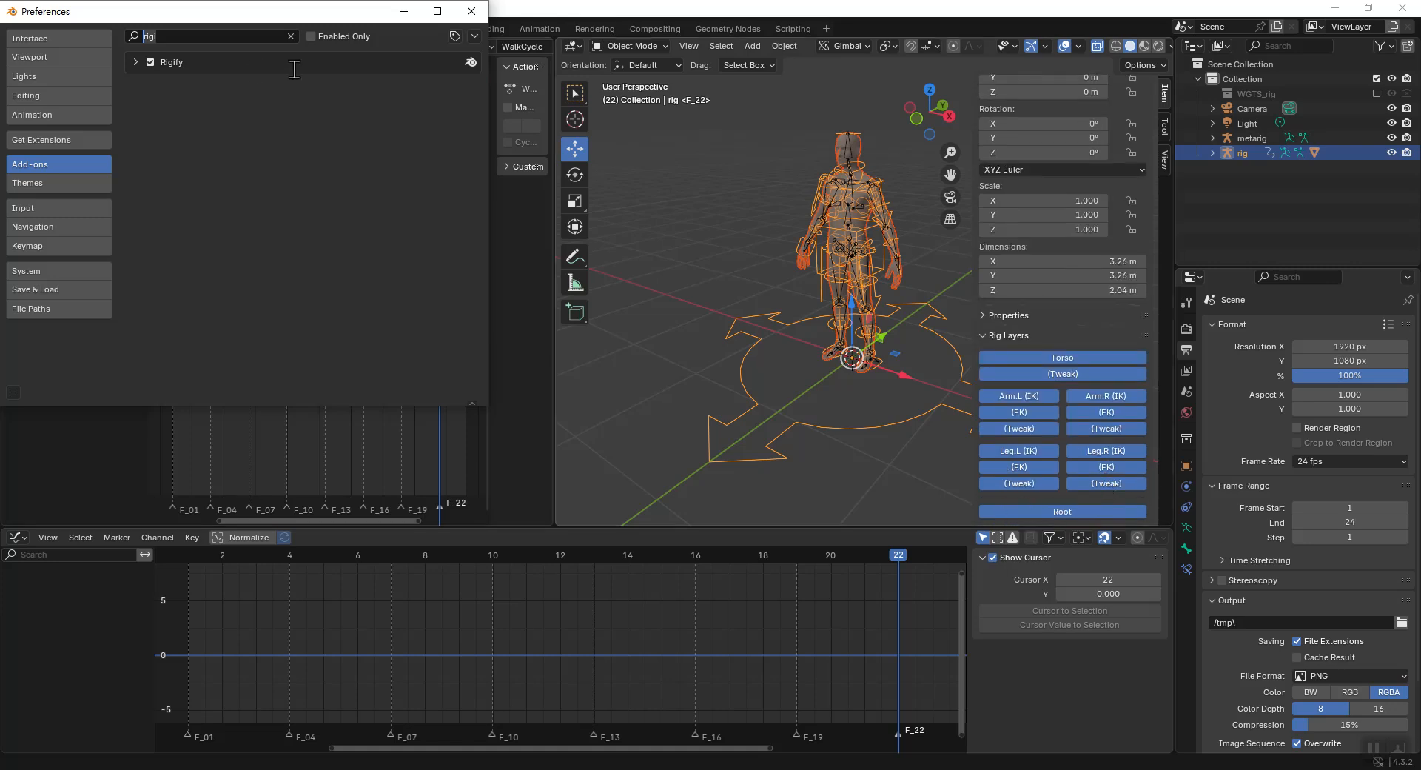
{"action": "left_click", "coordinate": [472, 11]}
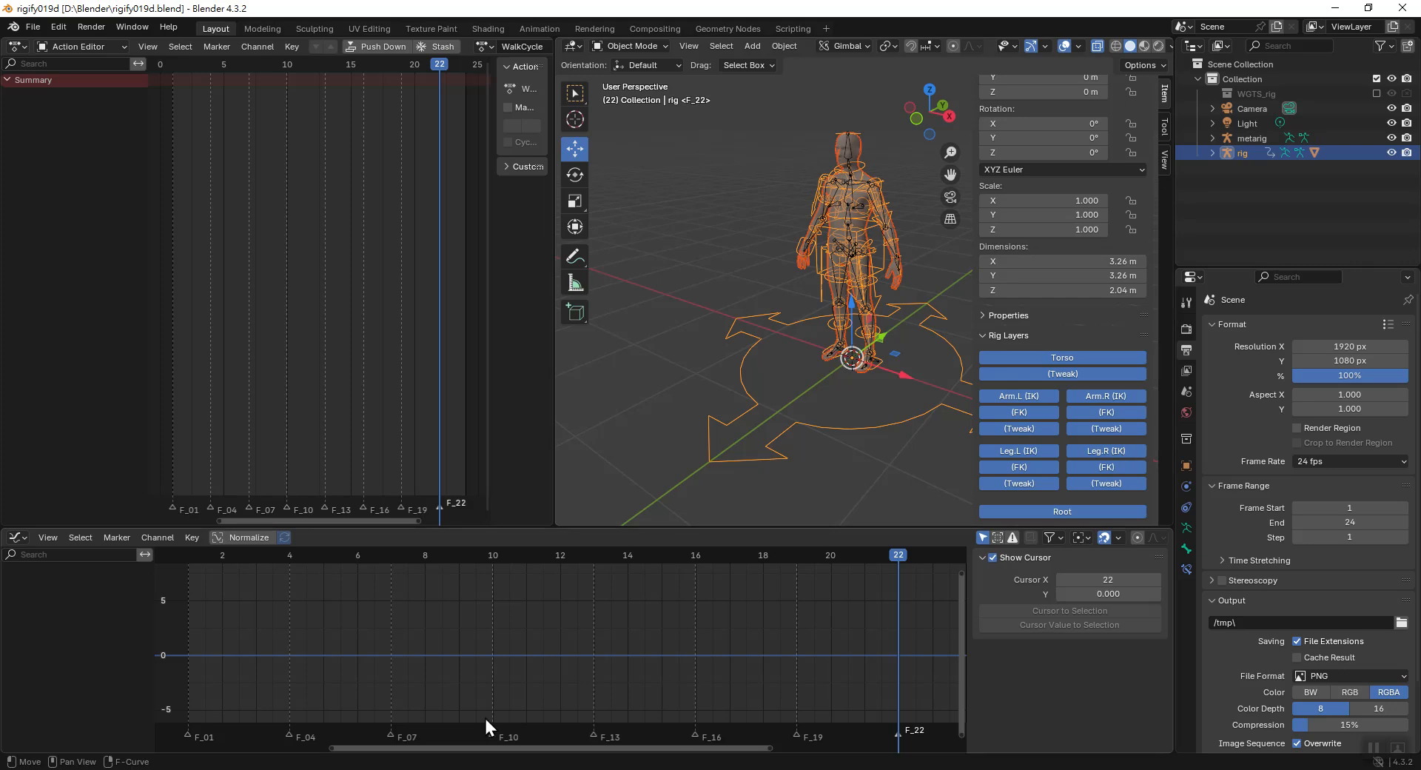
{"action": "left_click", "coordinate": [425, 769]}
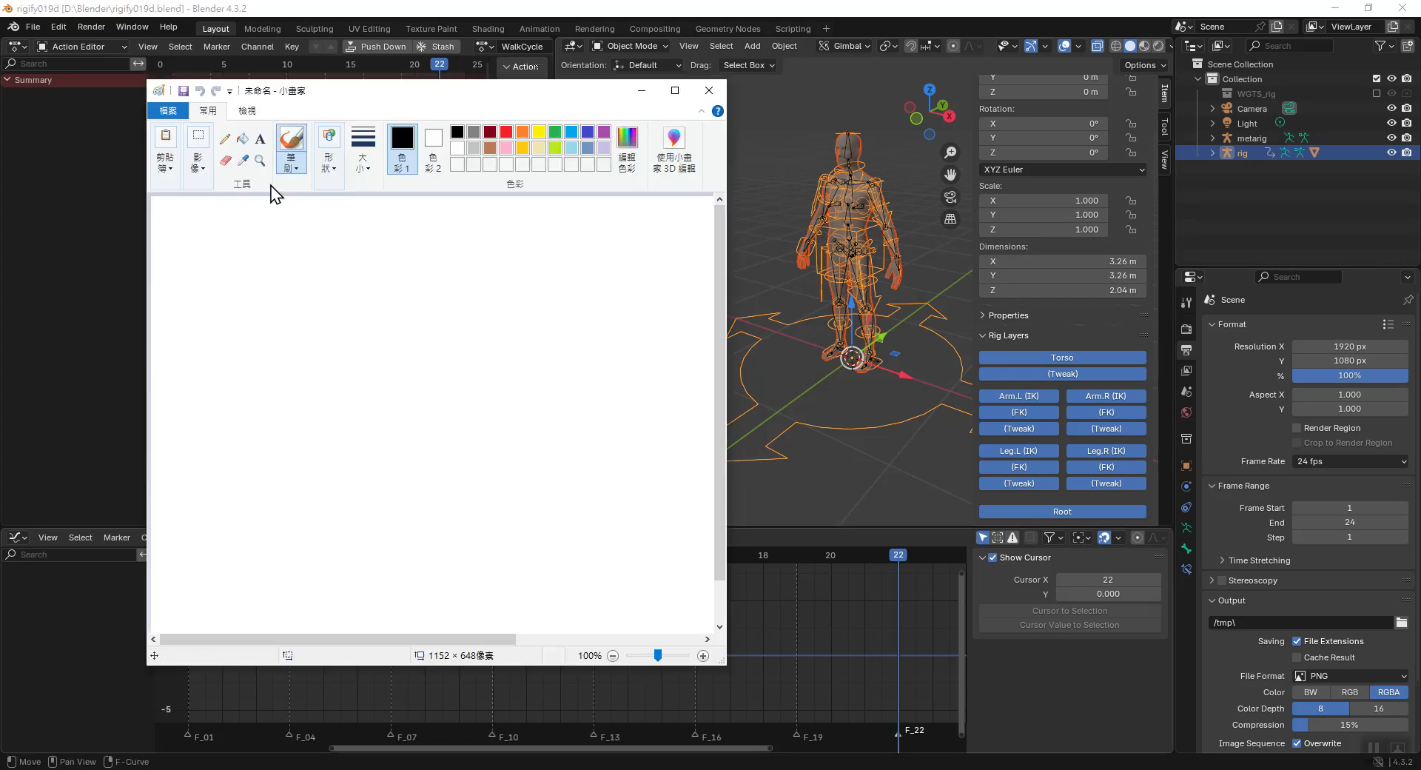
Add the text "fk=forward kinematic" at size 28 near the top of the canvas, widening the text box to fit one line.
{"action": "left_click", "coordinate": [260, 139]}
{"action": "left_click_drag", "start_coordinate": [205, 231], "coordinate": [443, 285]}
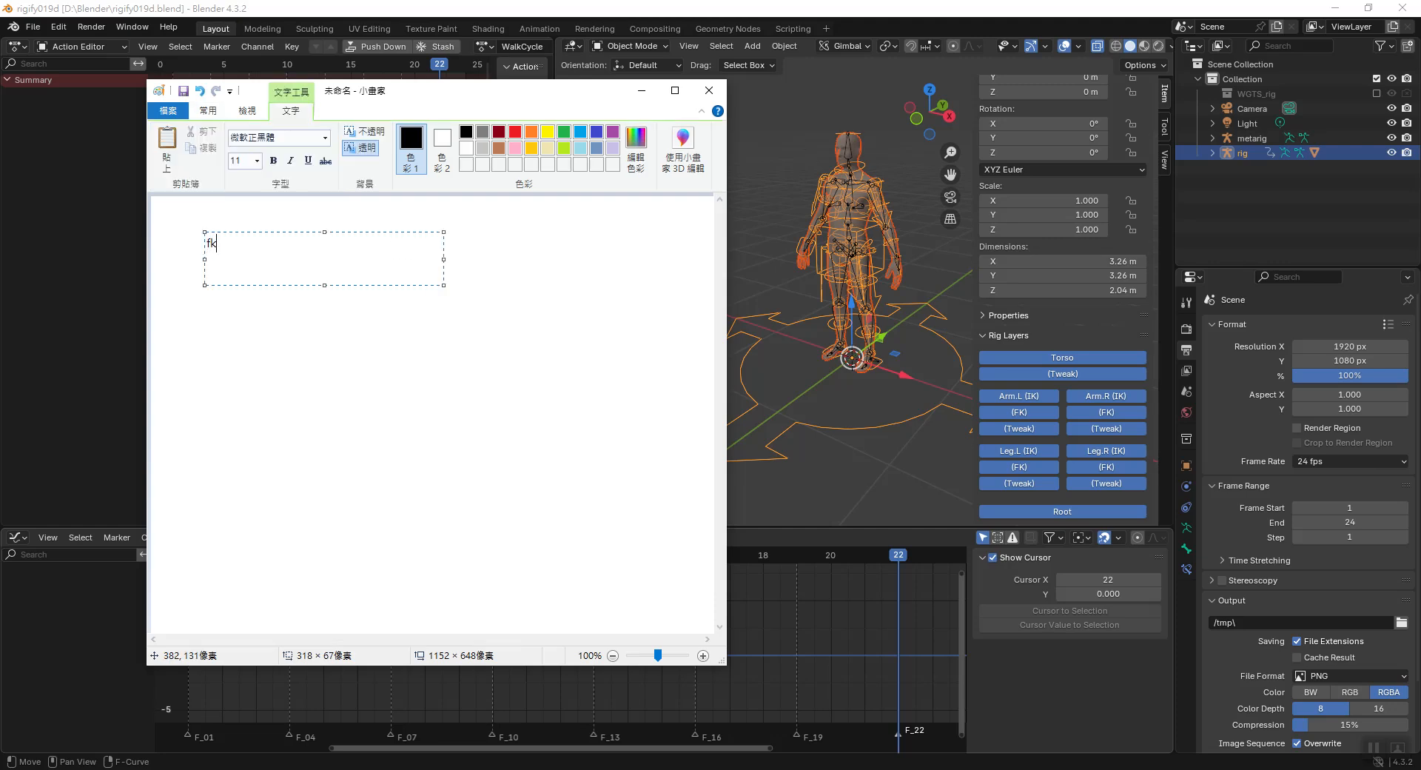
{"action": "type", "text": "fk"}
{"action": "key", "text": "ctrl+a"}
{"action": "left_click", "coordinate": [257, 161]}
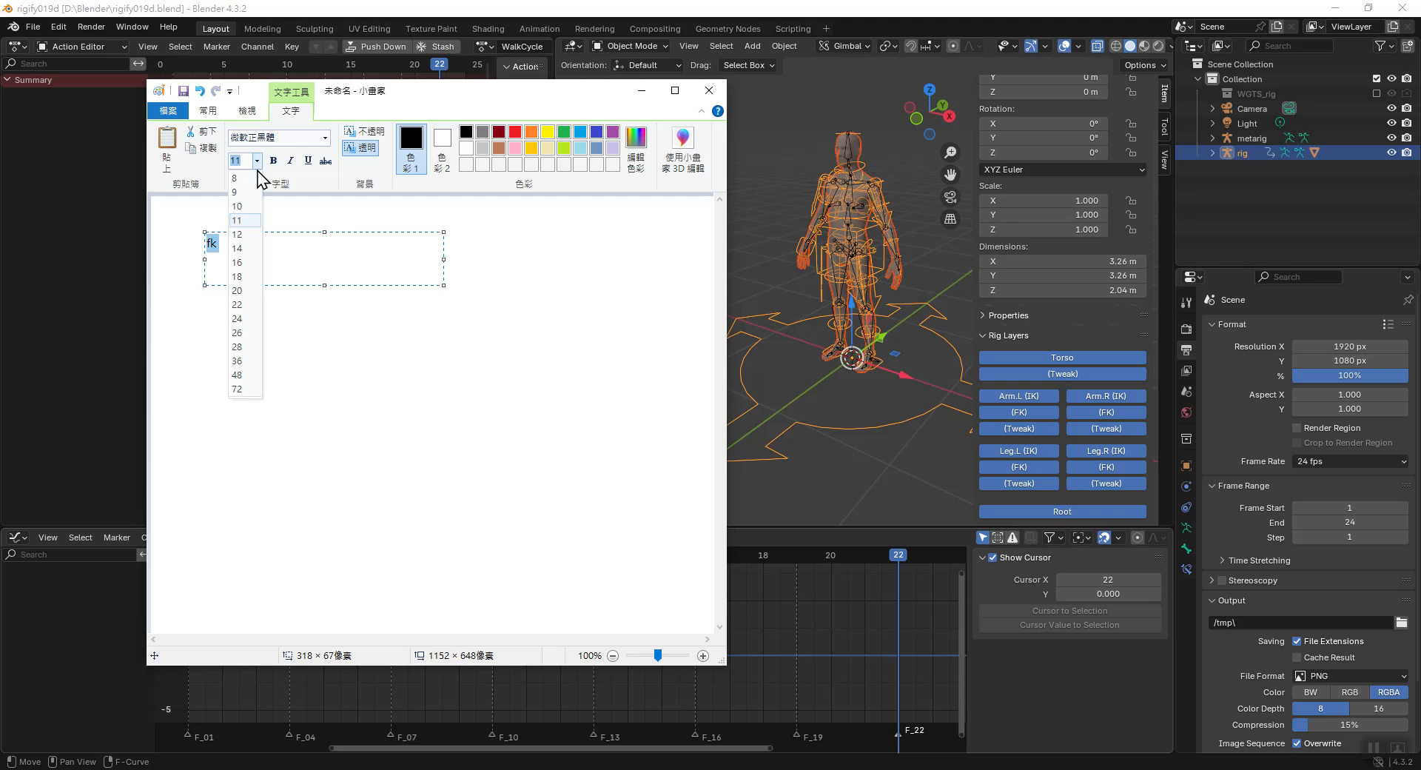
{"action": "left_click", "coordinate": [243, 346]}
{"action": "left_click", "coordinate": [294, 259]}
{"action": "type", "text": "=for"}
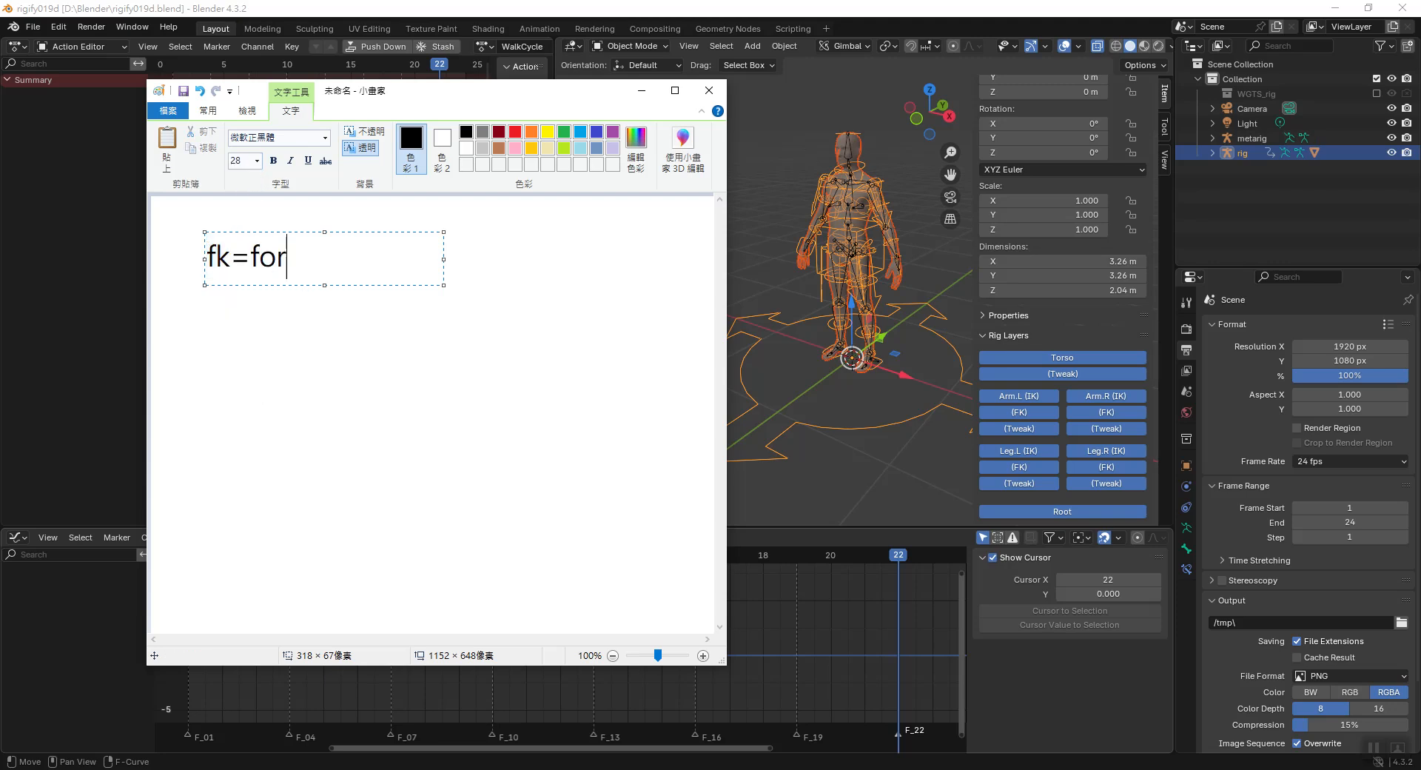
{"action": "type", "text": "ward kine"}
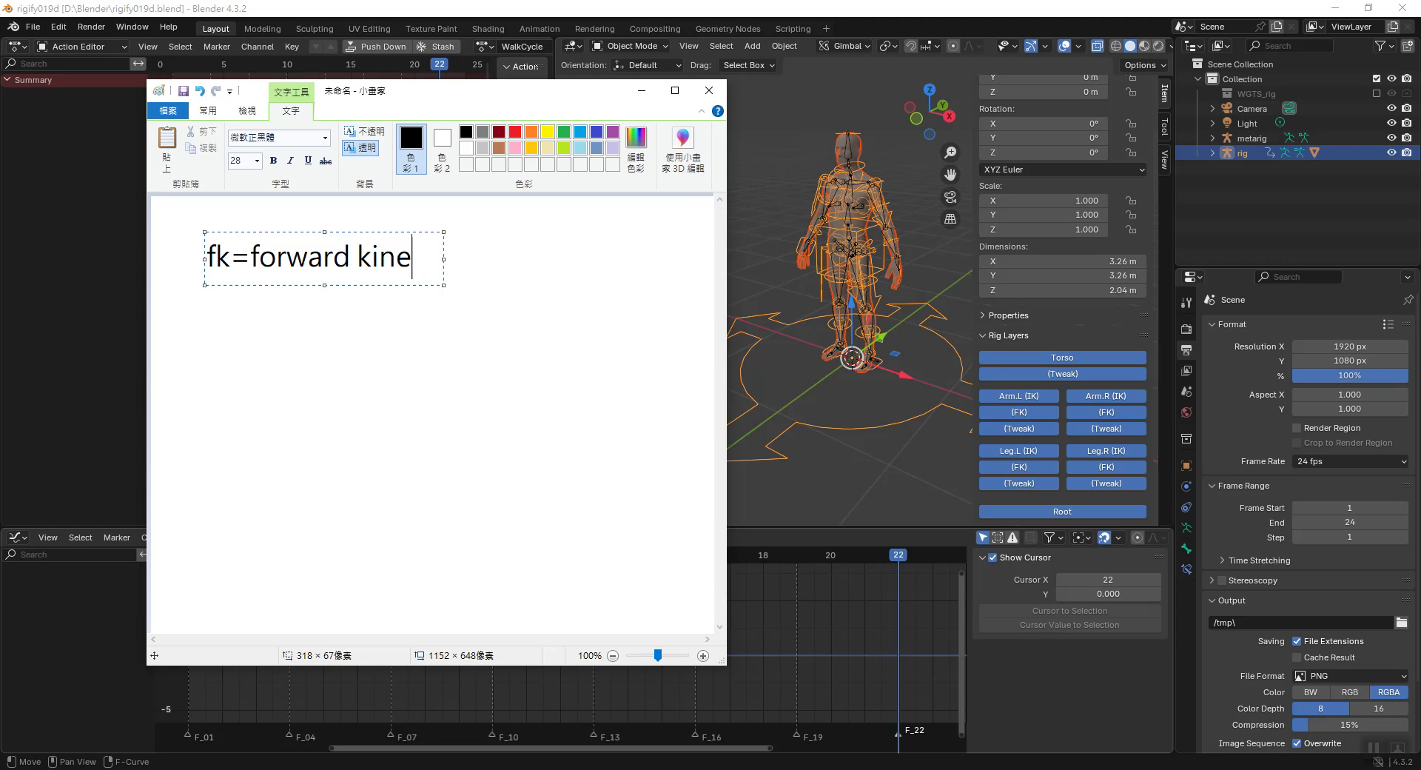
{"action": "type", "text": ",amatic"}
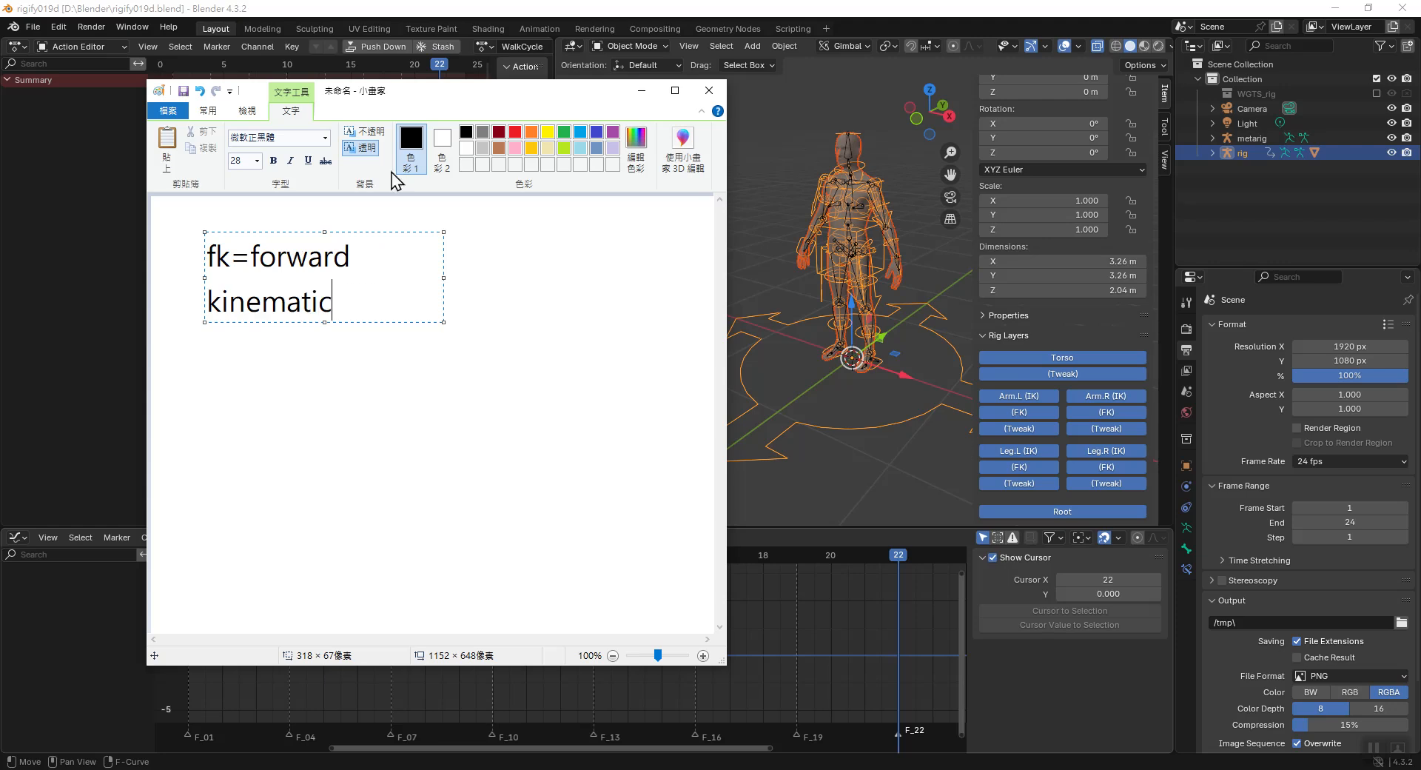
{"action": "left_click_drag", "start_coordinate": [445, 278], "coordinate": [590, 278]}
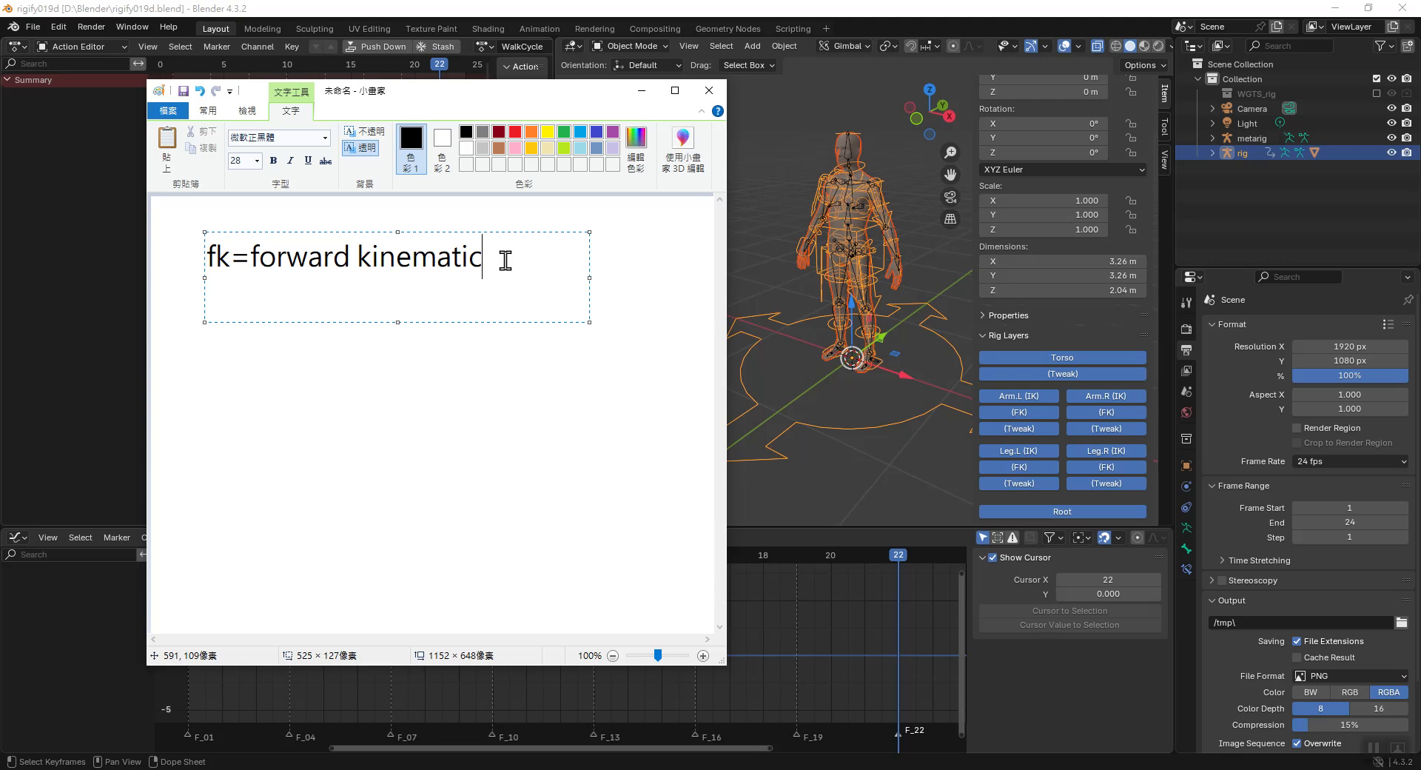
Add a second text line reading "ik=inverse kinematic" and finish the text.
{"action": "key", "text": "Return"}
{"action": "type", "text": "ik=inve"}
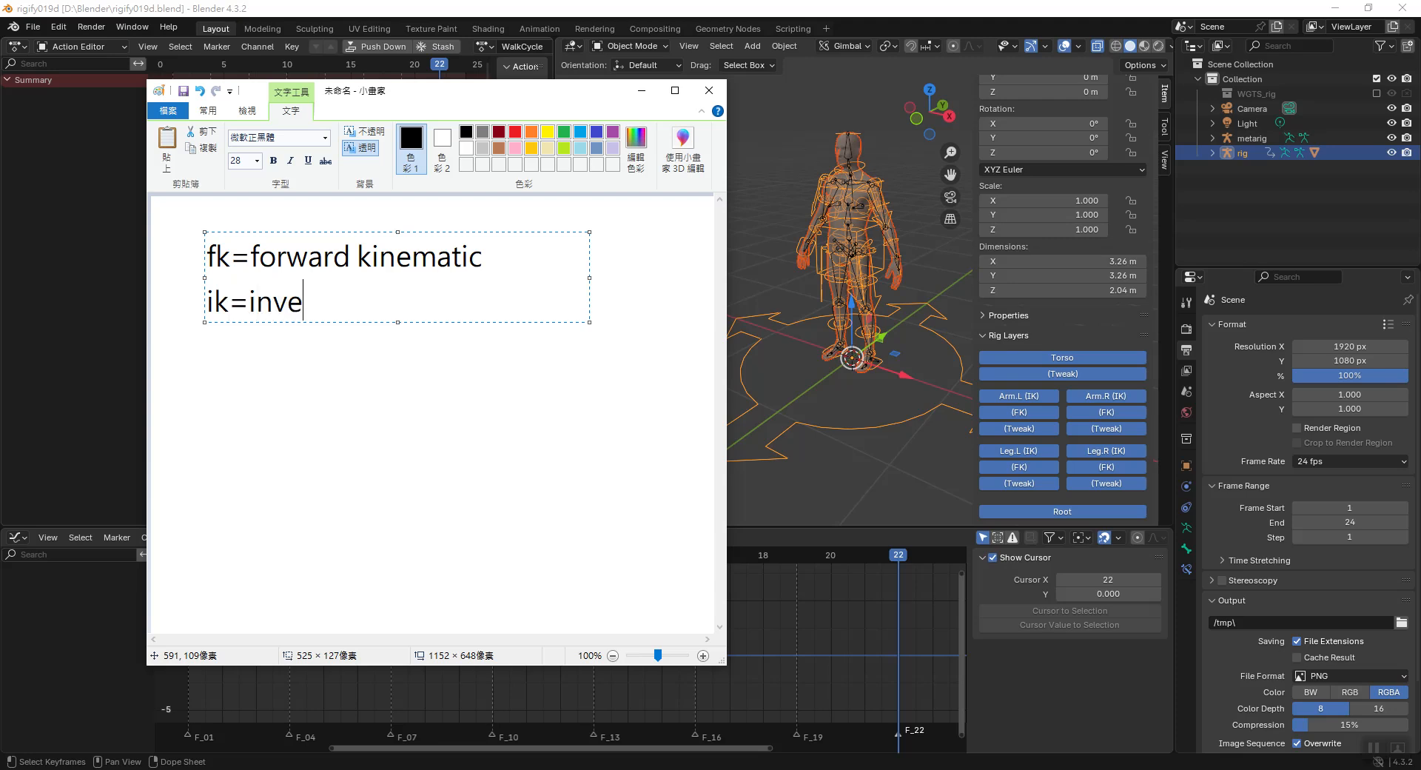
{"action": "type", "text": "rse kinmatic"}
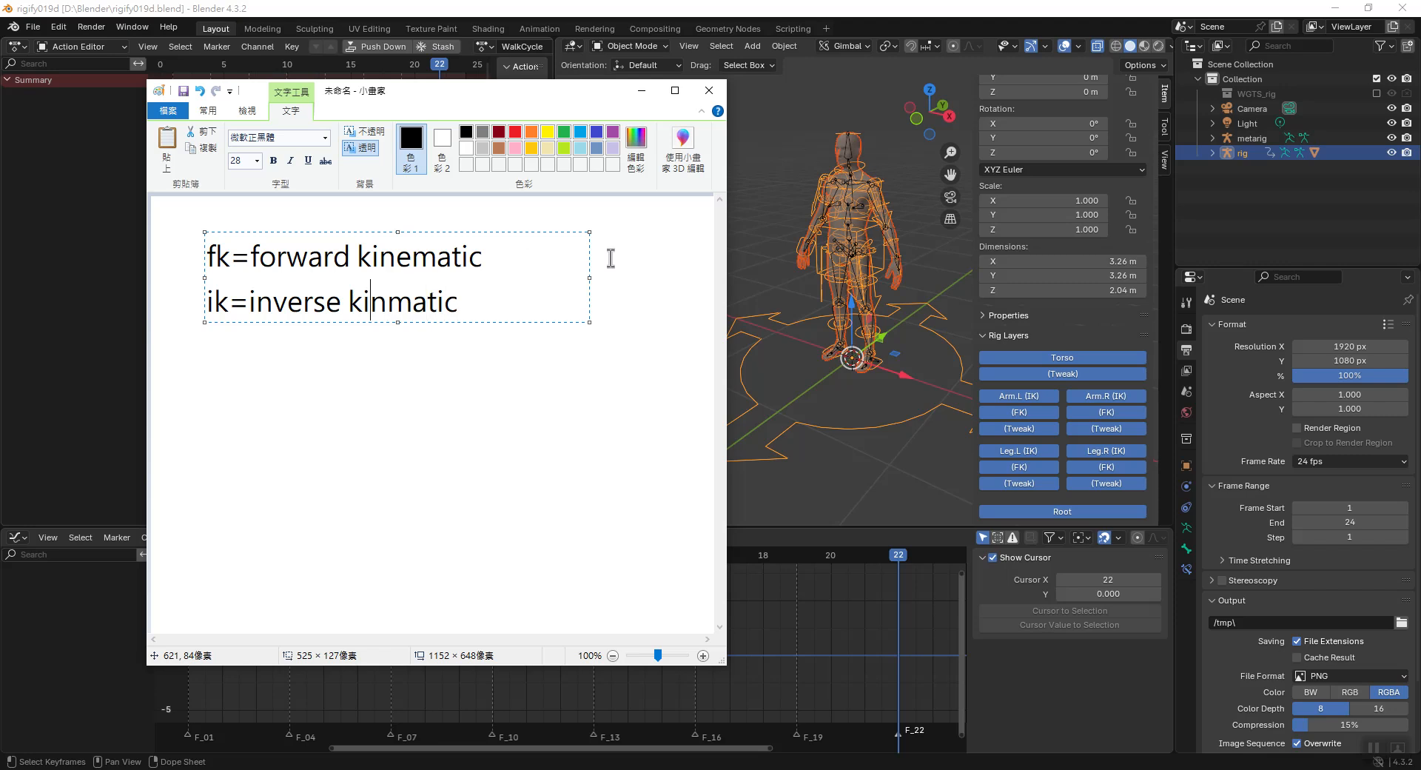
{"action": "type", "text": "e"}
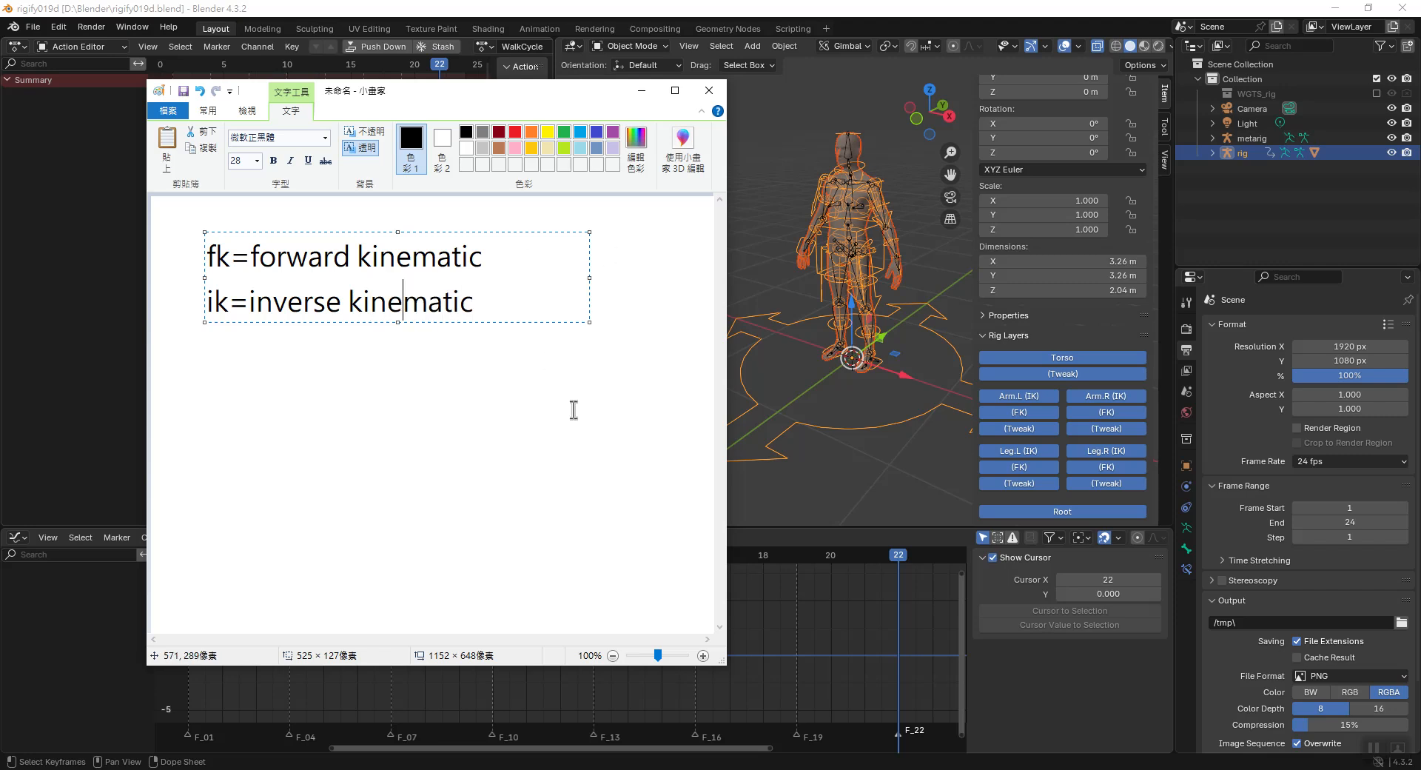
{"action": "left_click", "coordinate": [310, 214]}
With a thicker Pencil, draw a vertical two-segment limb in black below the text and a small target cross to its right.
{"action": "left_click", "coordinate": [224, 139]}
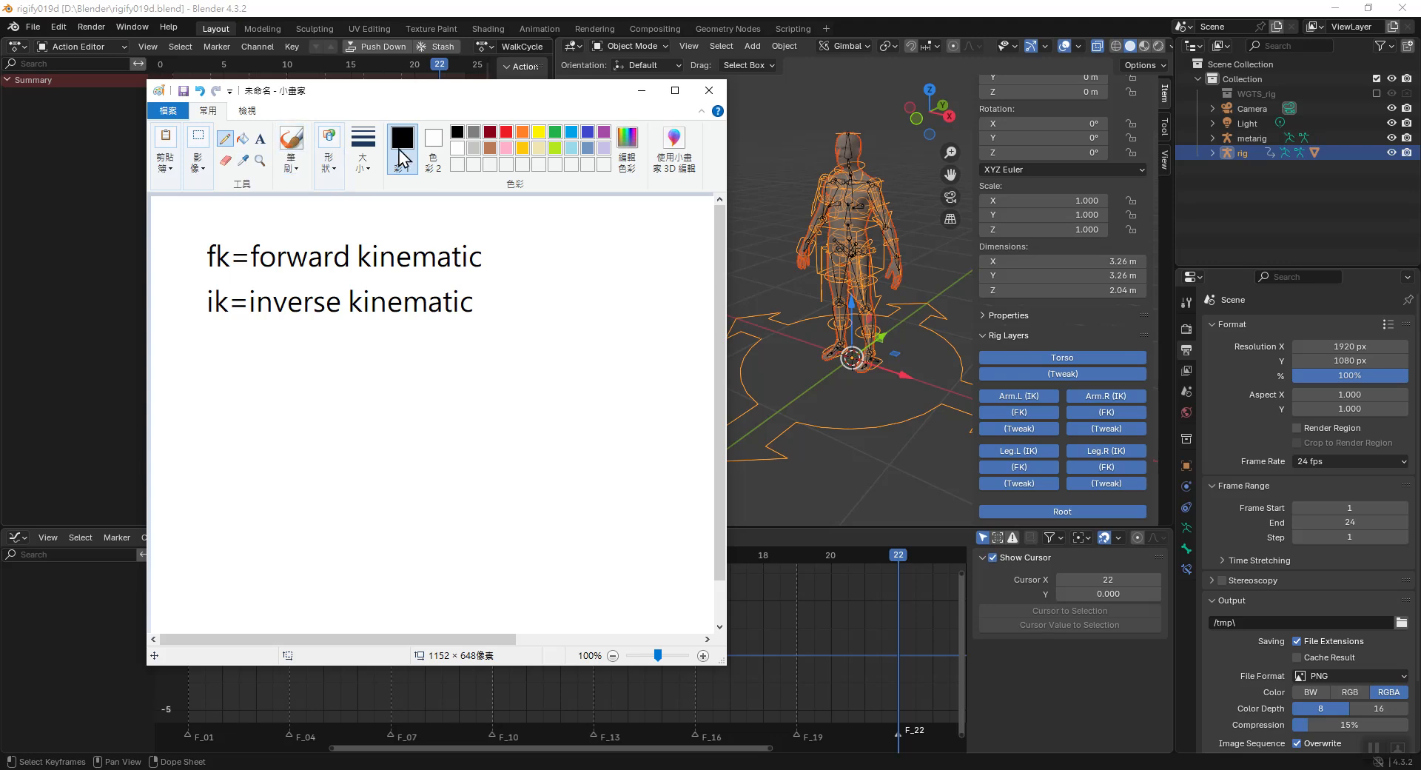
{"action": "left_click", "coordinate": [362, 151]}
{"action": "left_click", "coordinate": [385, 277]}
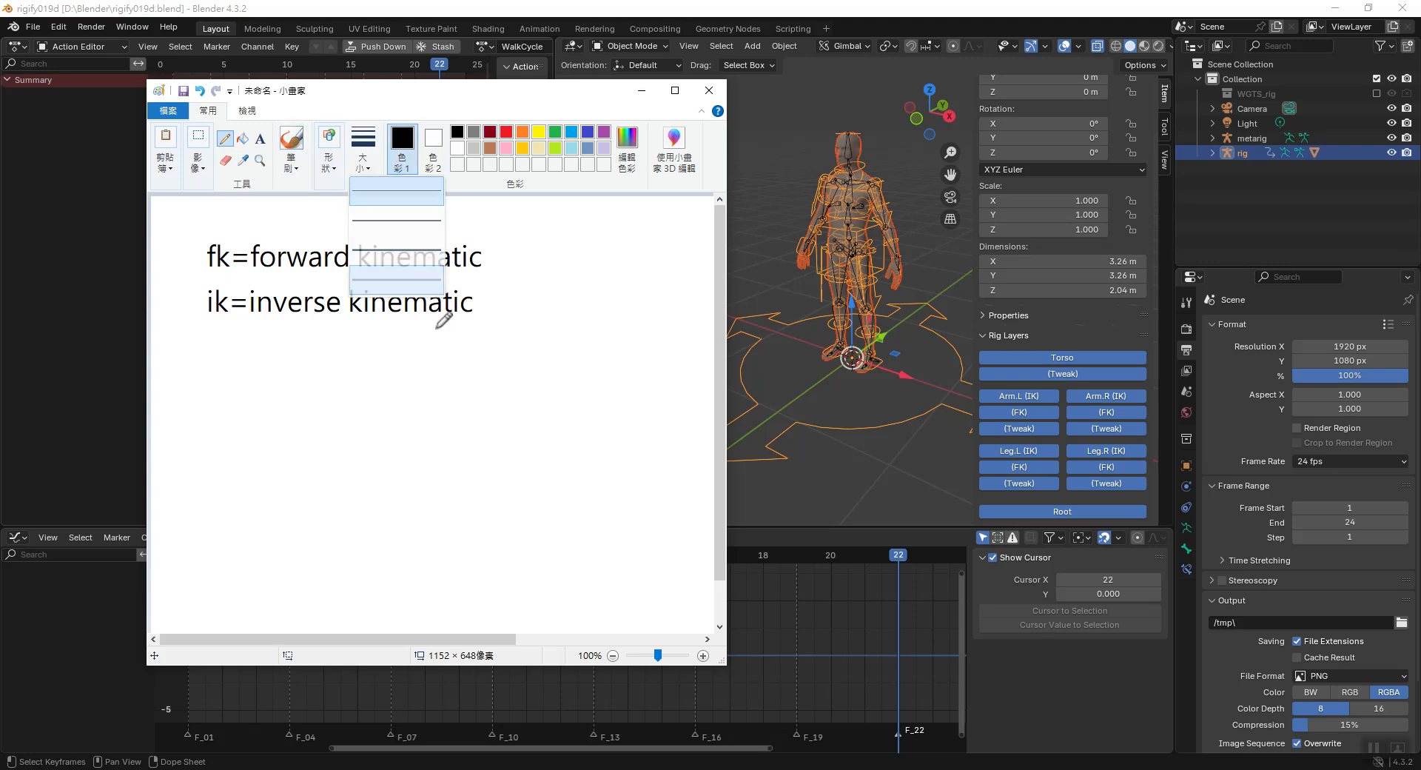
{"action": "mouse_move", "coordinate": [240, 363]}
{"action": "left_mouse_down"}
{"action": "mouse_move", "coordinate": [233, 457]}
{"action": "mouse_move", "coordinate": [255, 539]}
{"action": "mouse_move", "coordinate": [244, 530]}
{"action": "left_mouse_up"}
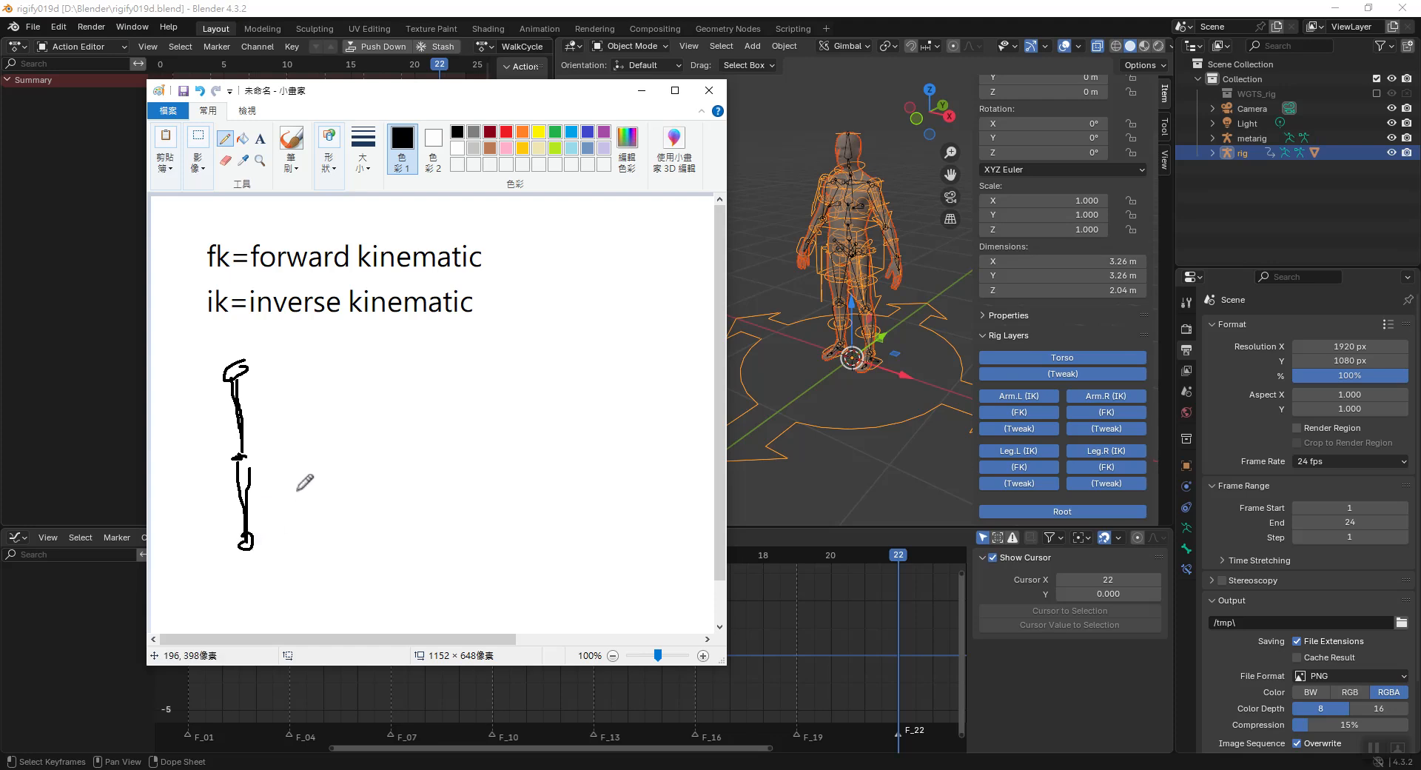
{"action": "left_click_drag", "start_coordinate": [247, 459], "coordinate": [250, 481]}
{"action": "mouse_move", "coordinate": [340, 402]}
{"action": "left_mouse_down"}
{"action": "mouse_move", "coordinate": [340, 427]}
{"action": "mouse_move", "coordinate": [350, 412]}
{"action": "left_mouse_up"}
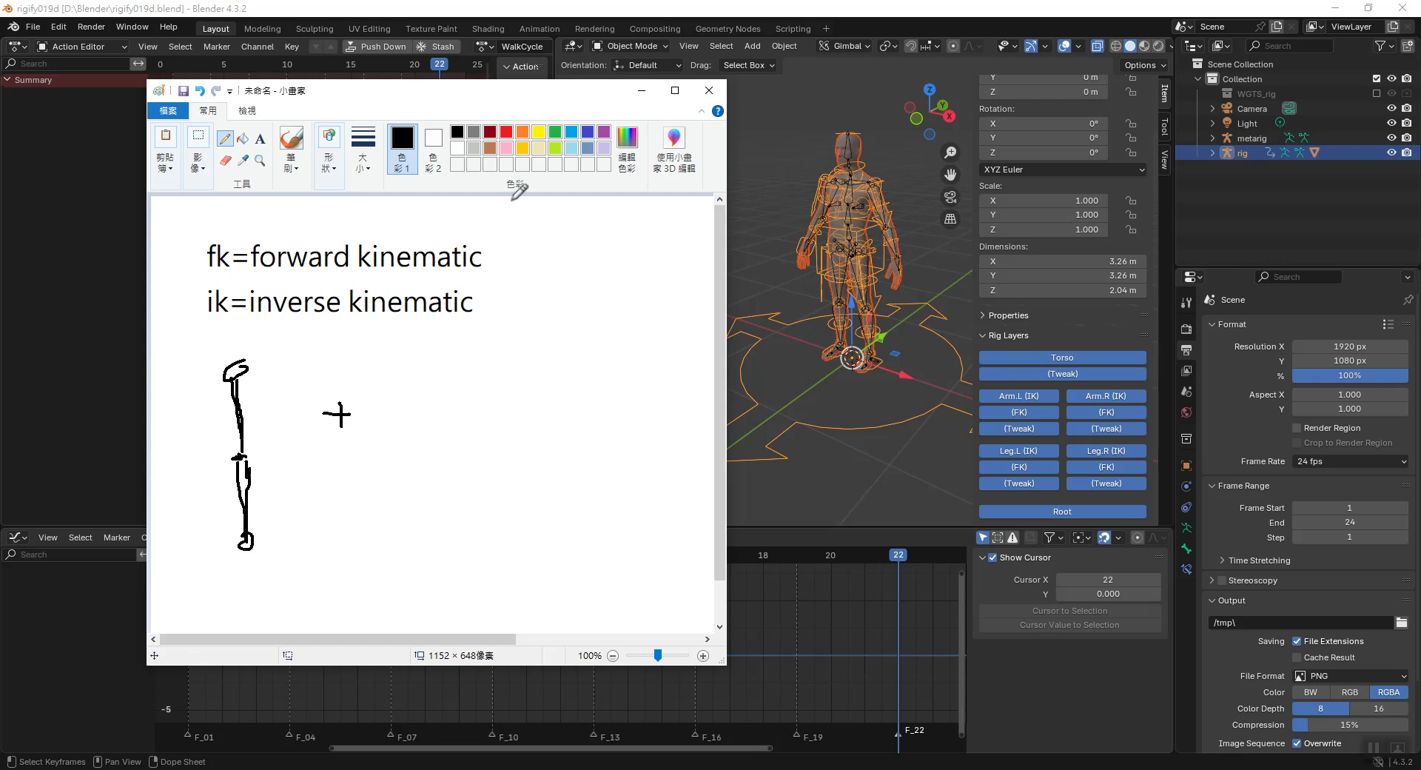
Draw the limb's rotated upper segment in red and its lower segment reaching the cross in blue, and underline "fk" in blue.
{"action": "left_click", "coordinate": [506, 132]}
{"action": "mouse_move", "coordinate": [245, 359]}
{"action": "left_mouse_down"}
{"action": "mouse_move", "coordinate": [228, 370]}
{"action": "mouse_move", "coordinate": [288, 434]}
{"action": "left_mouse_up"}
{"action": "mouse_move", "coordinate": [244, 362]}
{"action": "left_mouse_down"}
{"action": "mouse_move", "coordinate": [292, 433]}
{"action": "mouse_move", "coordinate": [271, 429]}
{"action": "left_mouse_up"}
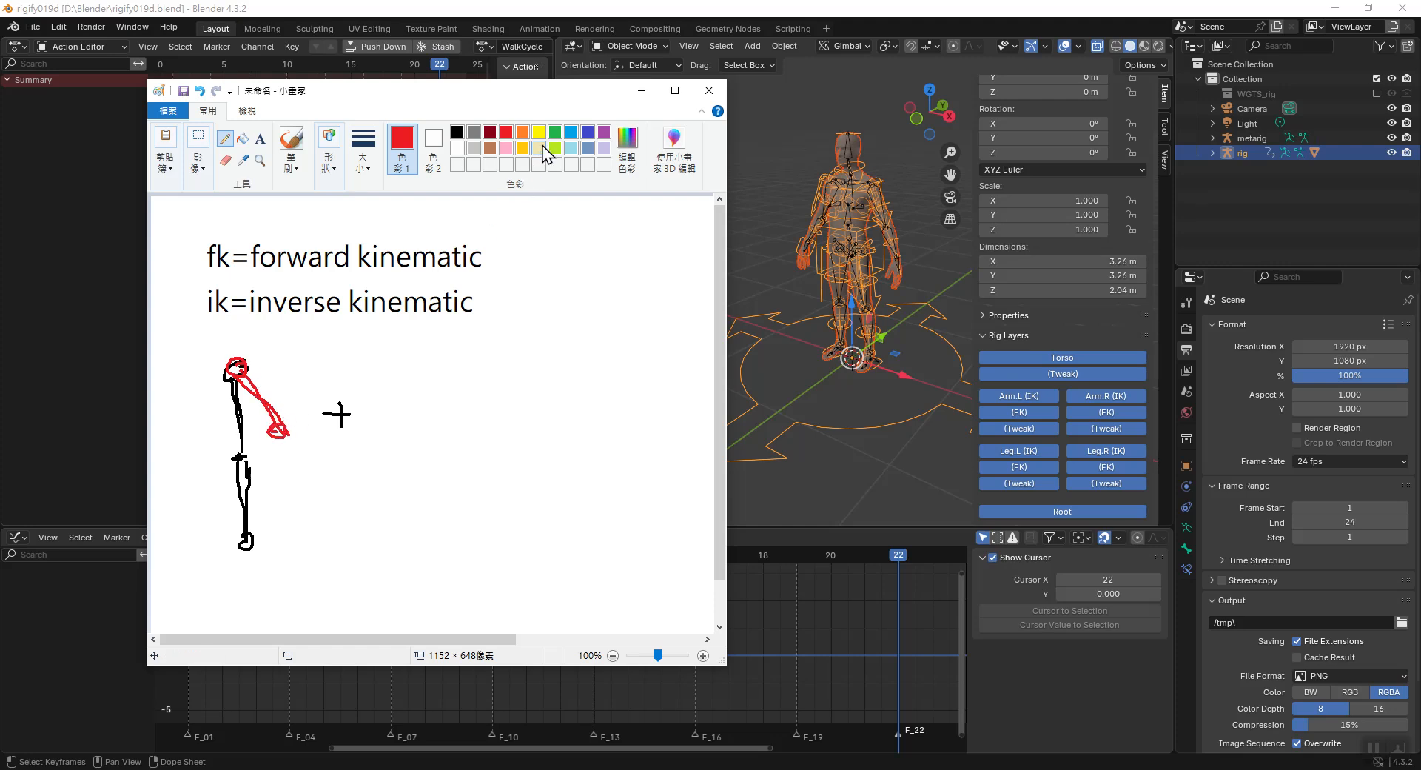
{"action": "left_click", "coordinate": [571, 132]}
{"action": "mouse_move", "coordinate": [290, 414]}
{"action": "left_mouse_down"}
{"action": "mouse_move", "coordinate": [268, 437]}
{"action": "mouse_move", "coordinate": [339, 408]}
{"action": "mouse_move", "coordinate": [326, 414]}
{"action": "left_mouse_up"}
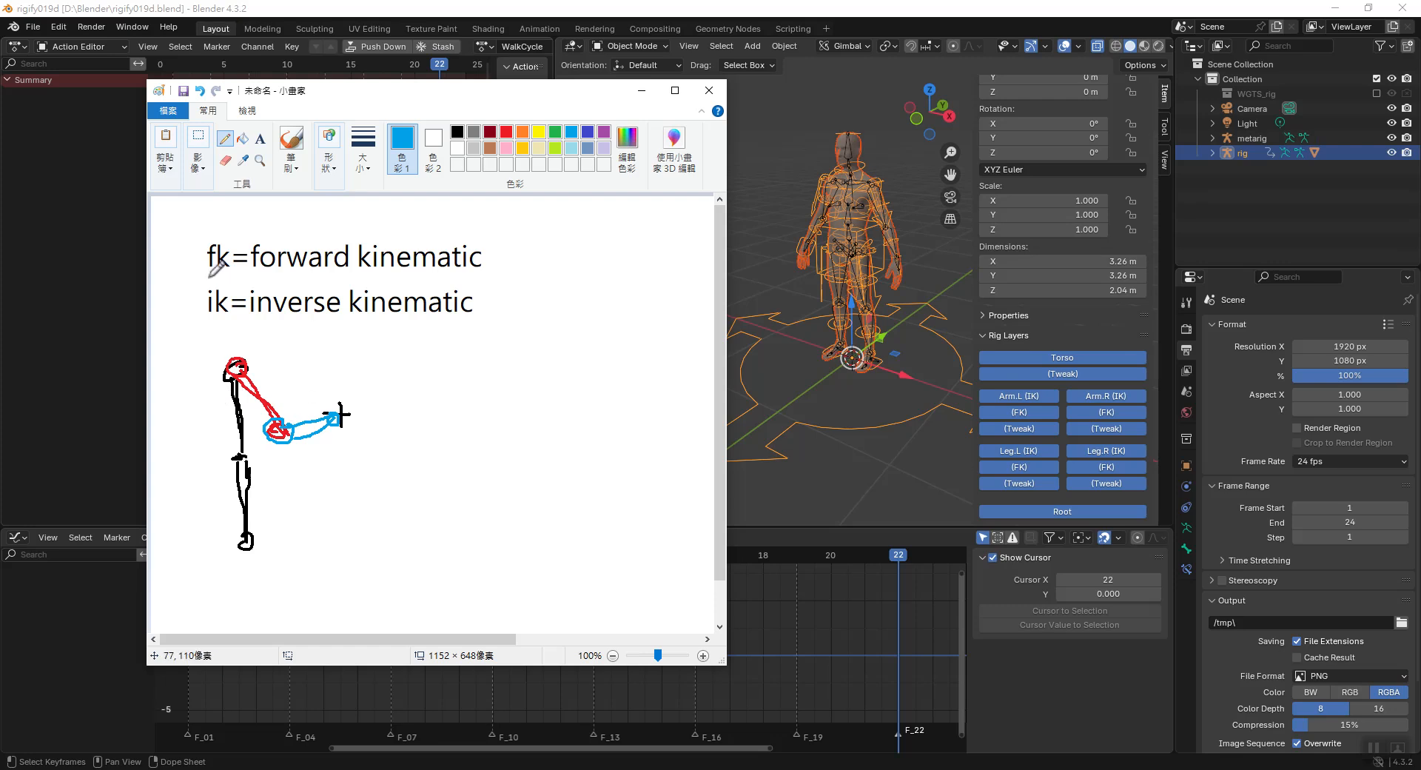
{"action": "left_click_drag", "start_coordinate": [201, 274], "coordinate": [224, 274]}
Draw a second two-segment limb in black to the right of the first and handwrite "Ik handle" in red beneath it.
{"action": "left_click", "coordinate": [458, 132]}
{"action": "mouse_move", "coordinate": [442, 370]}
{"action": "left_mouse_down"}
{"action": "mouse_move", "coordinate": [435, 418]}
{"action": "mouse_move", "coordinate": [453, 369]}
{"action": "left_mouse_up"}
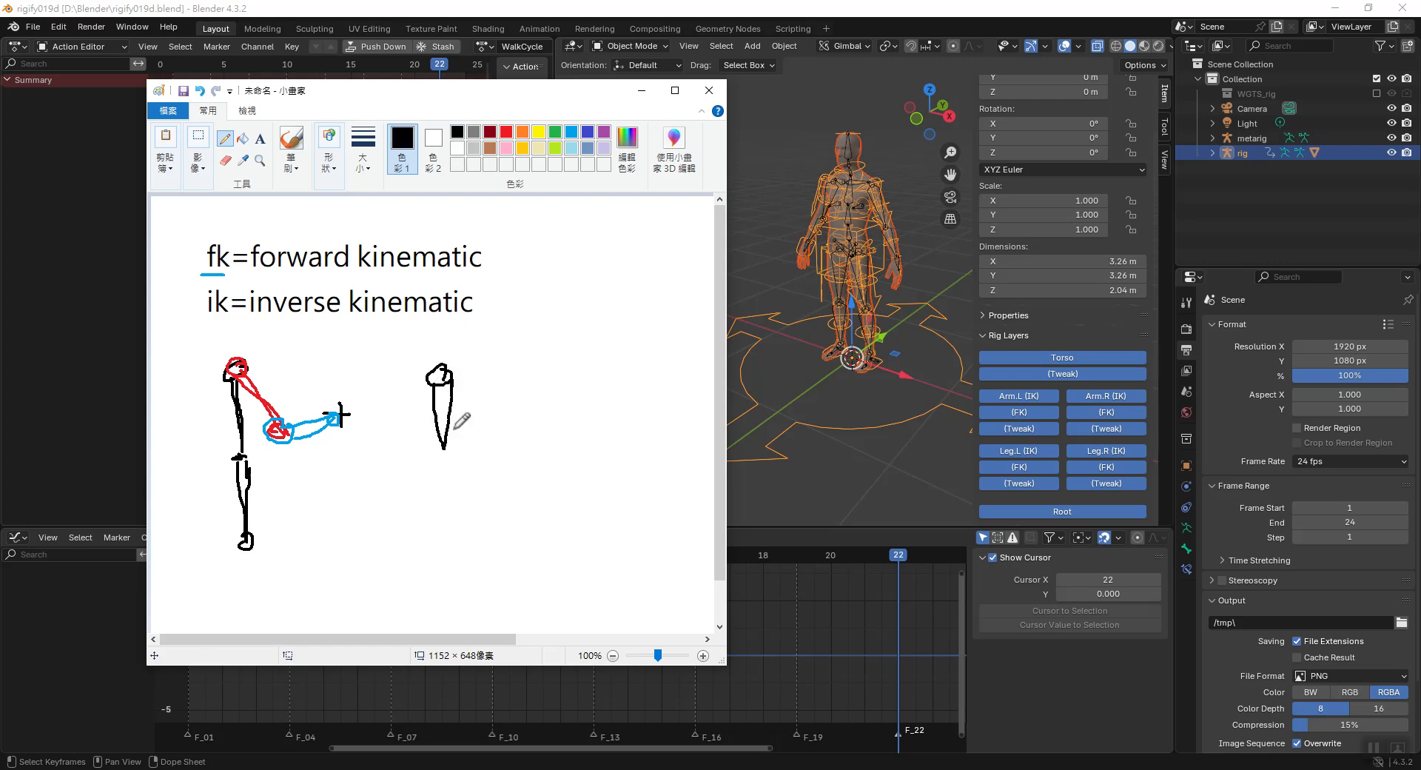
{"action": "left_click_drag", "start_coordinate": [438, 447], "coordinate": [453, 524]}
{"action": "left_click", "coordinate": [508, 135]}
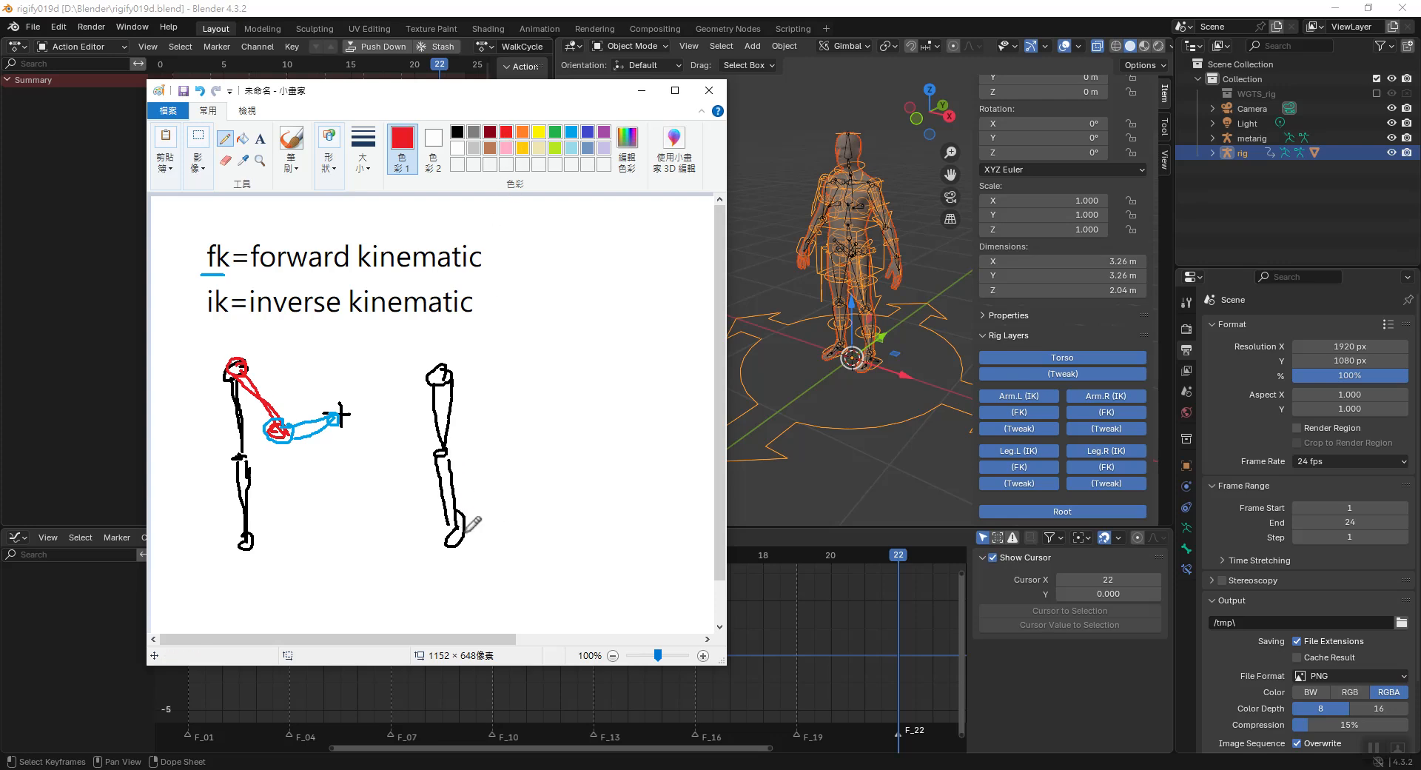
{"action": "mouse_move", "coordinate": [424, 582]}
{"action": "left_mouse_down"}
{"action": "mouse_move", "coordinate": [458, 584]}
{"action": "mouse_move", "coordinate": [414, 603]}
{"action": "mouse_move", "coordinate": [469, 597]}
{"action": "mouse_move", "coordinate": [477, 614]}
{"action": "mouse_move", "coordinate": [507, 612]}
{"action": "left_mouse_up"}
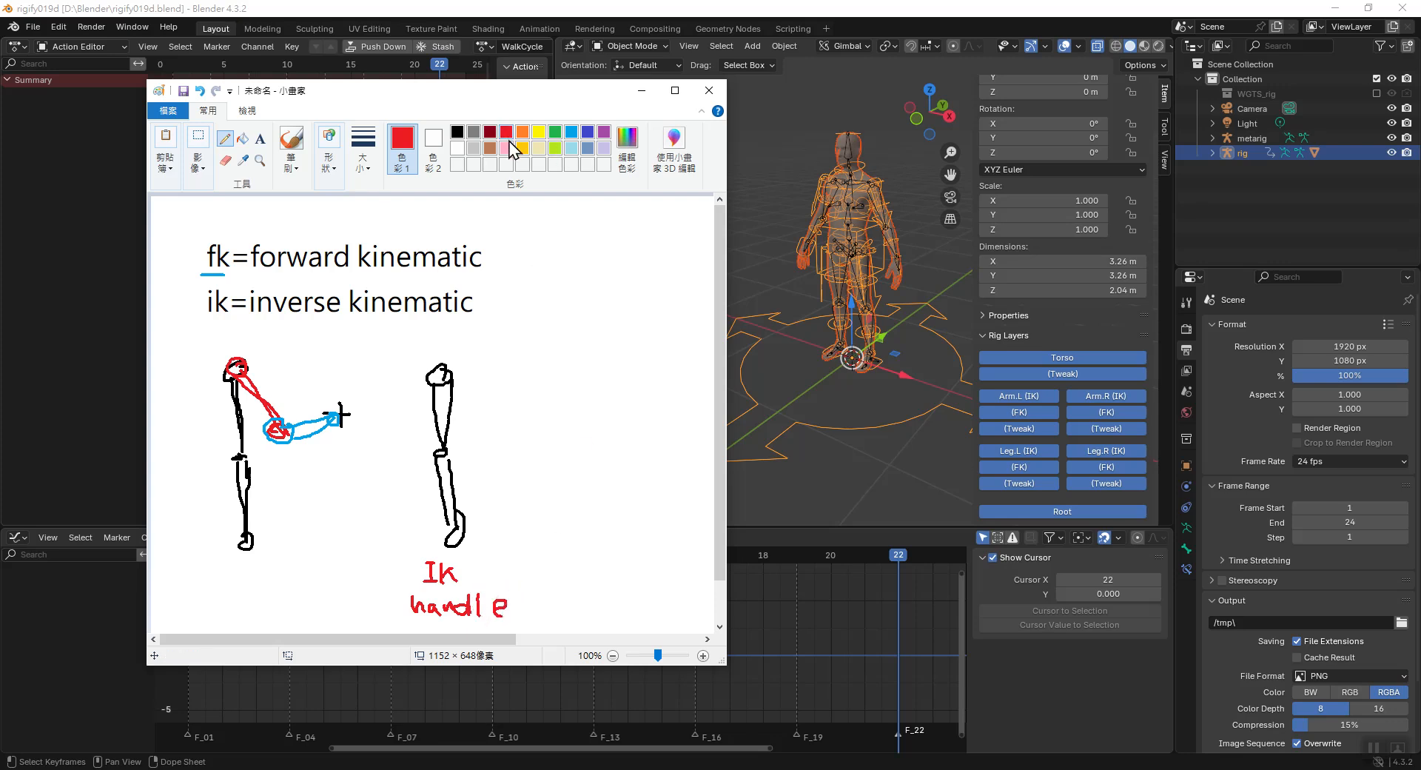
Draw a black target cross to the right of the second limb and a red cross on the limb's lower end.
{"action": "left_click", "coordinate": [458, 131]}
{"action": "mouse_move", "coordinate": [561, 417]}
{"action": "left_mouse_down"}
{"action": "mouse_move", "coordinate": [561, 442]}
{"action": "mouse_move", "coordinate": [575, 429]}
{"action": "left_mouse_up"}
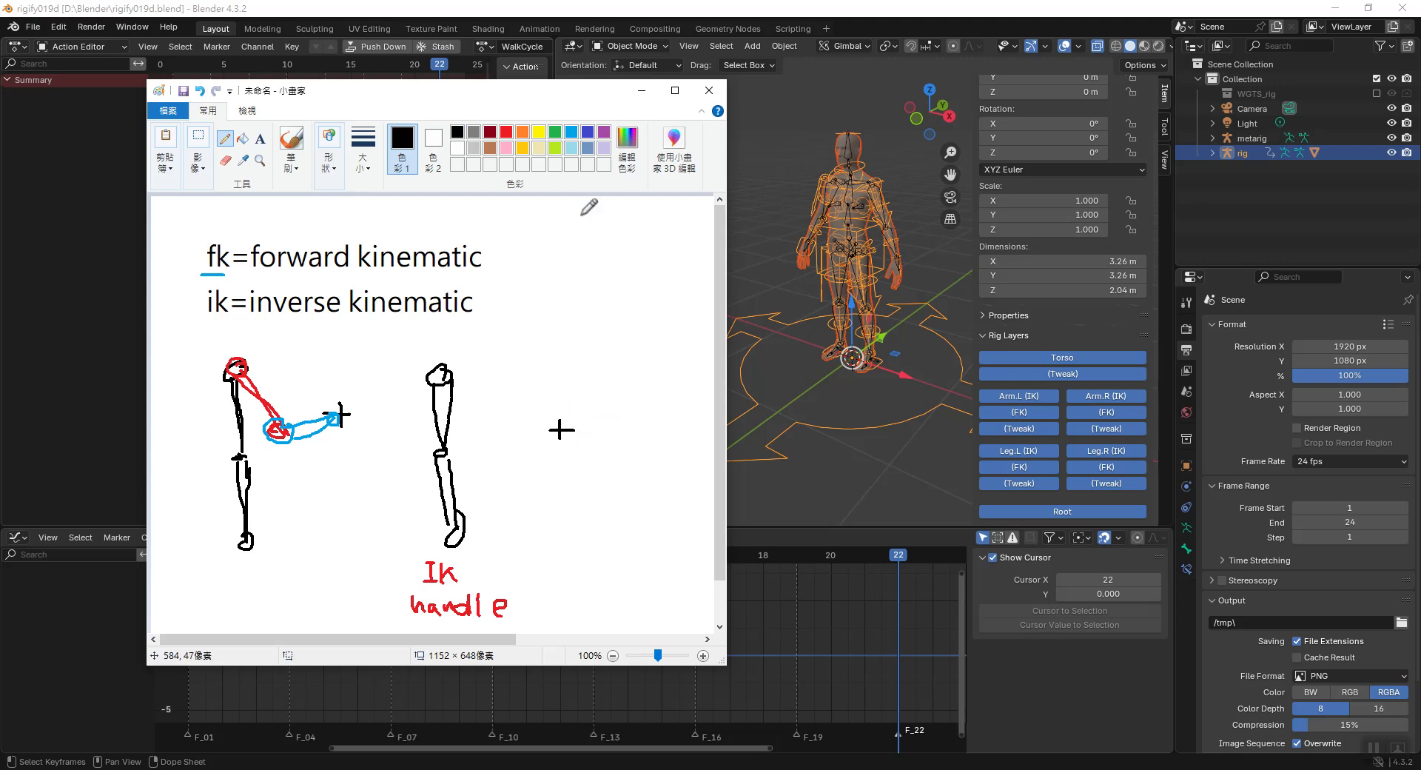
{"action": "left_click", "coordinate": [507, 139]}
{"action": "mouse_move", "coordinate": [459, 526]}
{"action": "left_mouse_down"}
{"action": "mouse_move", "coordinate": [459, 549]}
{"action": "mouse_move", "coordinate": [470, 539]}
{"action": "left_mouse_up"}
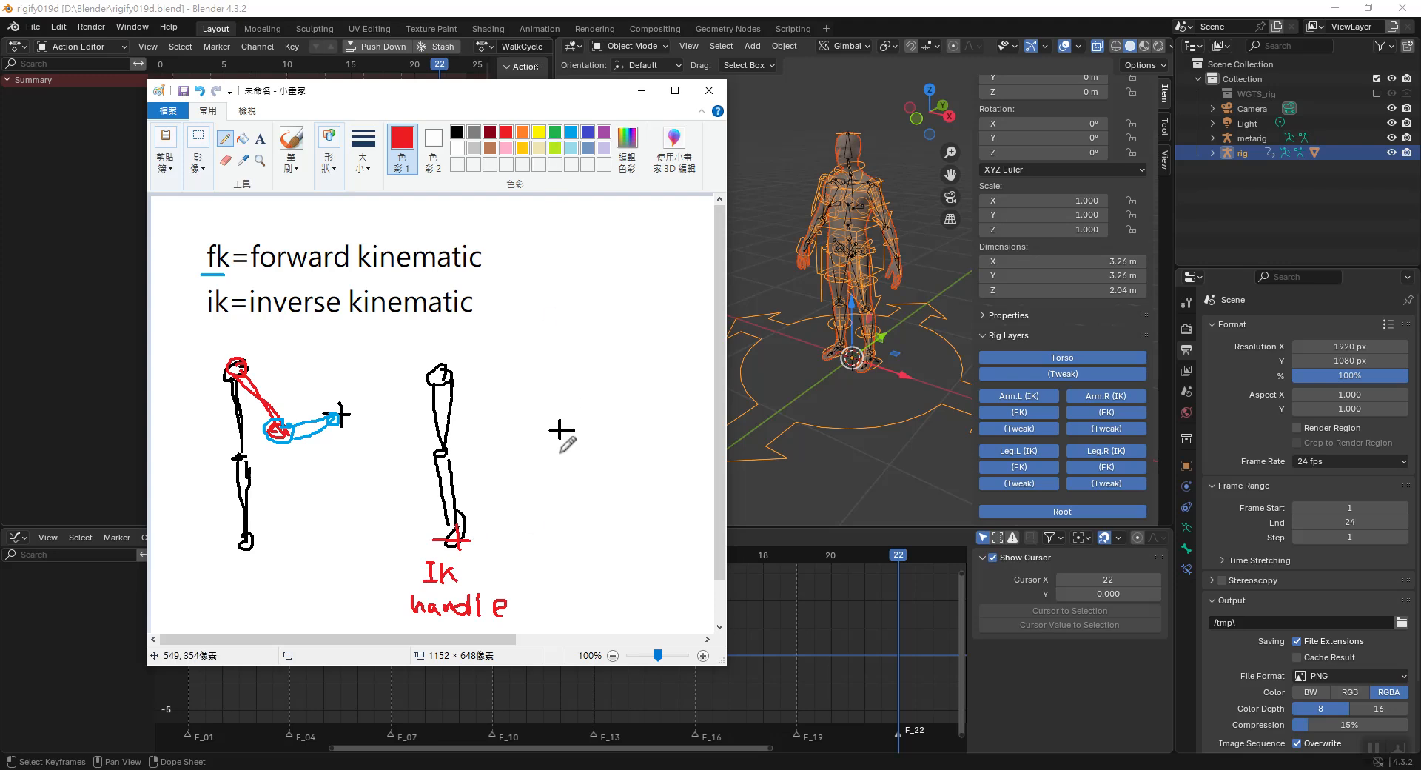
Mark the target in red and draw the second limb's bent pose in red with its end reaching the target.
{"action": "mouse_move", "coordinate": [551, 422]}
{"action": "left_mouse_down"}
{"action": "mouse_move", "coordinate": [551, 443]}
{"action": "mouse_move", "coordinate": [574, 437]}
{"action": "left_mouse_up"}
{"action": "mouse_move", "coordinate": [453, 365]}
{"action": "left_mouse_down"}
{"action": "mouse_move", "coordinate": [433, 370]}
{"action": "mouse_move", "coordinate": [466, 427]}
{"action": "left_mouse_up"}
{"action": "mouse_move", "coordinate": [459, 374]}
{"action": "left_mouse_down"}
{"action": "mouse_move", "coordinate": [474, 438]}
{"action": "mouse_move", "coordinate": [568, 437]}
{"action": "mouse_move", "coordinate": [546, 435]}
{"action": "left_mouse_up"}
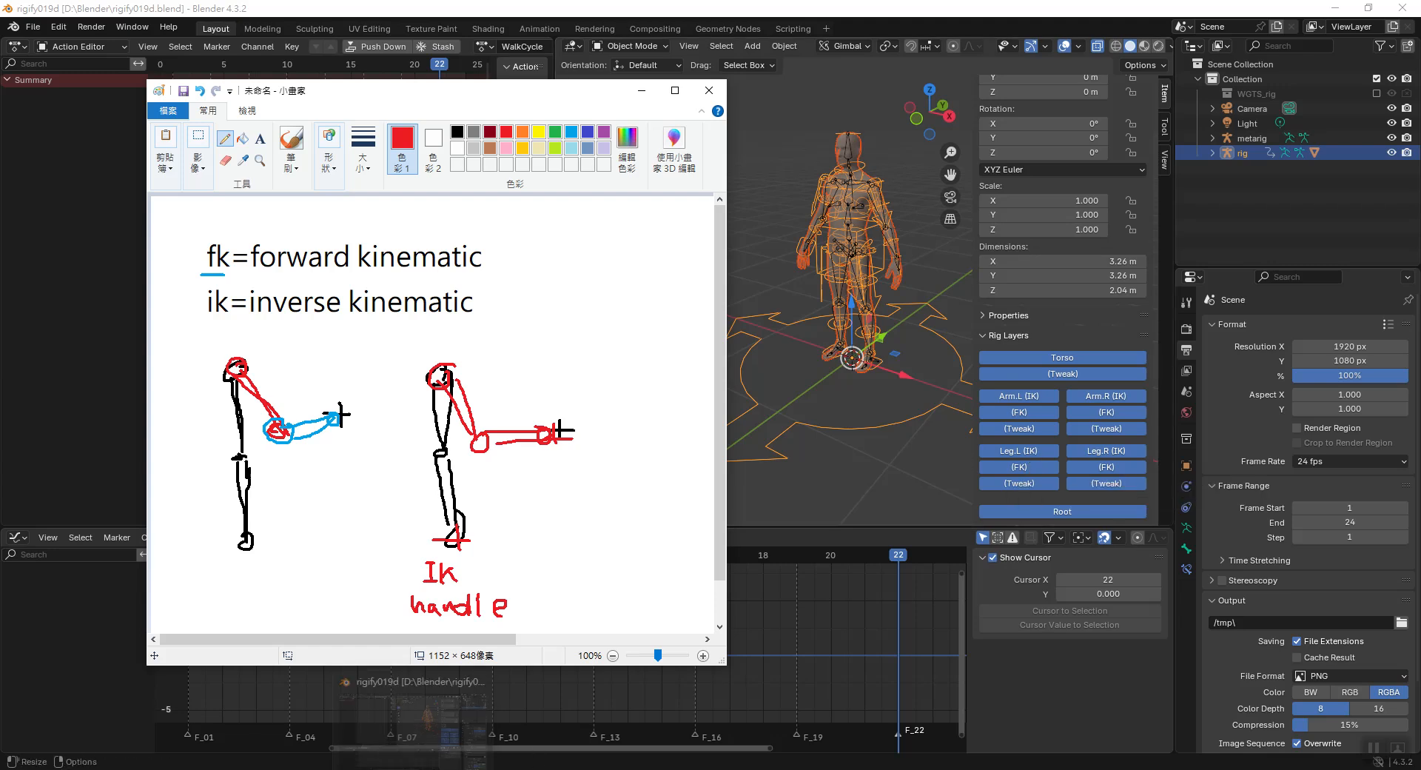
Switch to the "Blender Rigify Walk Cycle" note in the browser, examine its Rig Layers screenshots, and return to Blender.
{"action": "left_click", "coordinate": [411, 732]}
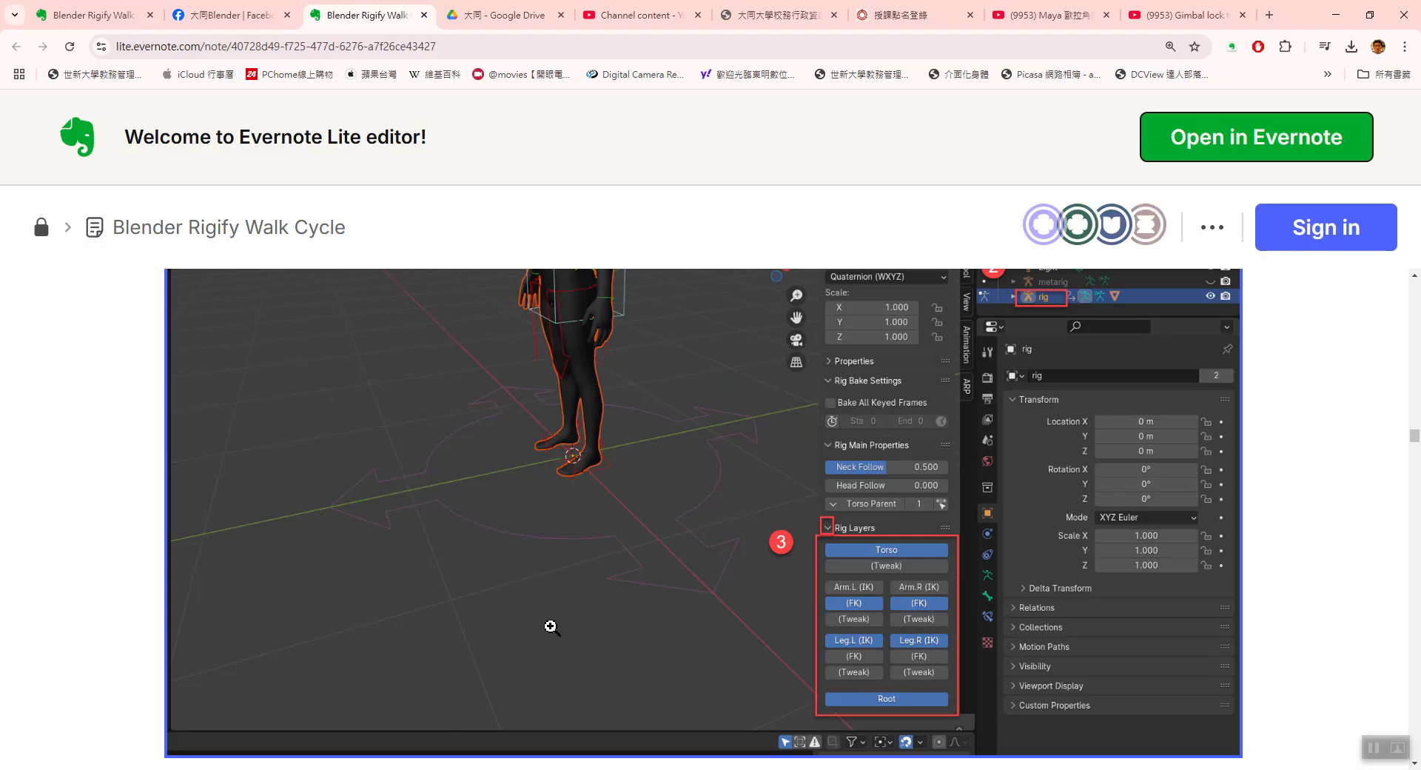
{"action": "scroll", "coordinate": [586, 615], "scroll_direction": "down", "scroll_amount": 7}
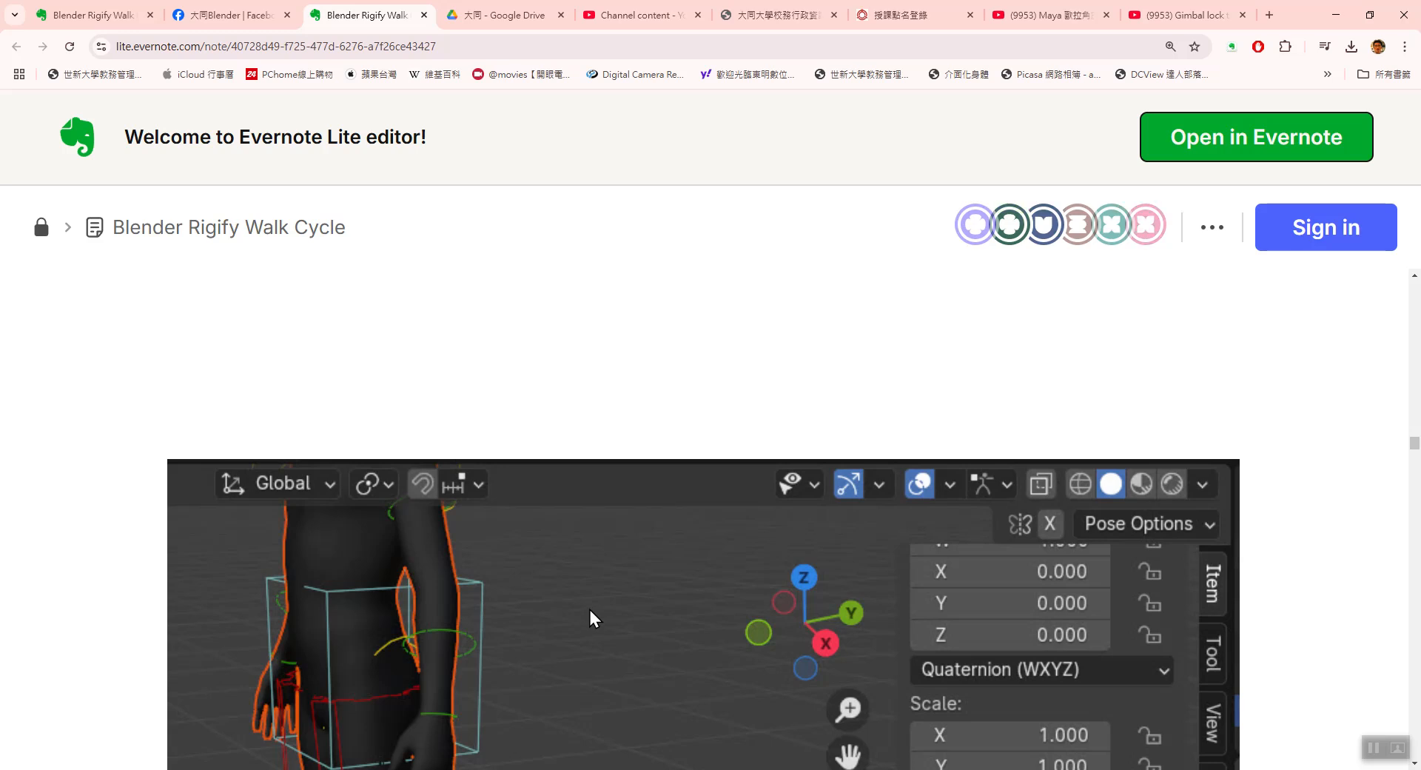
{"action": "scroll", "coordinate": [589, 605], "scroll_direction": "down", "scroll_amount": 4}
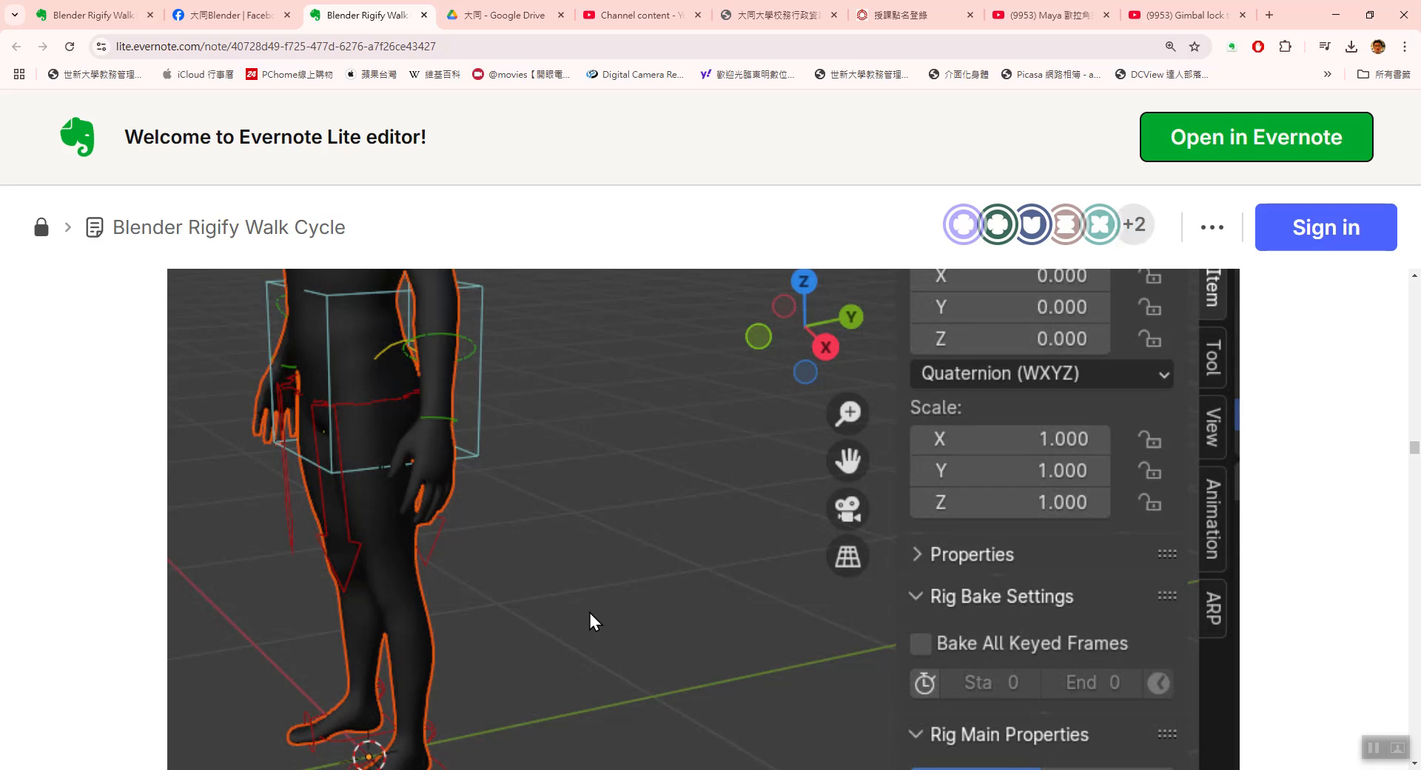
{"action": "scroll", "coordinate": [589, 613], "scroll_direction": "down", "scroll_amount": 2}
{"action": "scroll", "coordinate": [589, 613], "scroll_direction": "up", "scroll_amount": 4}
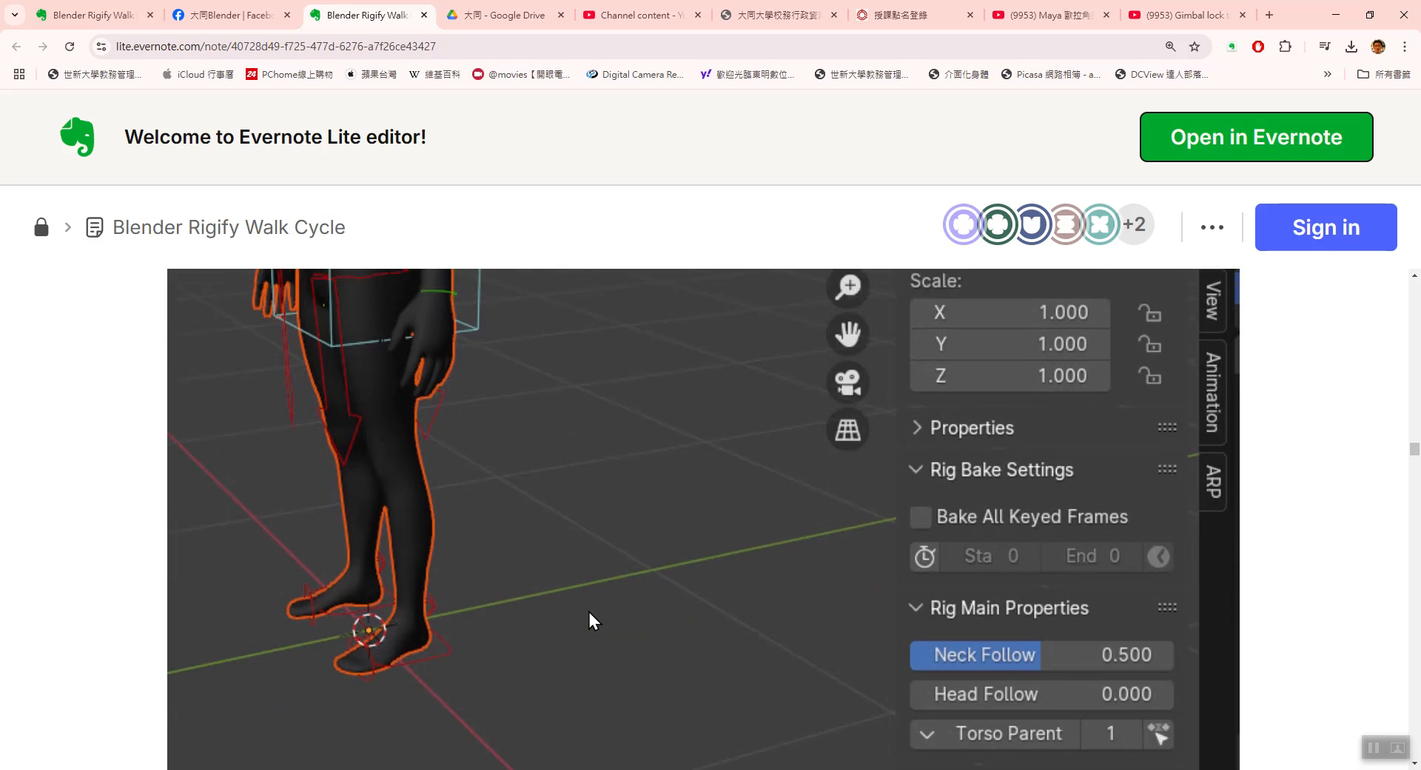
{"action": "scroll", "coordinate": [590, 619], "scroll_direction": "up", "scroll_amount": 1}
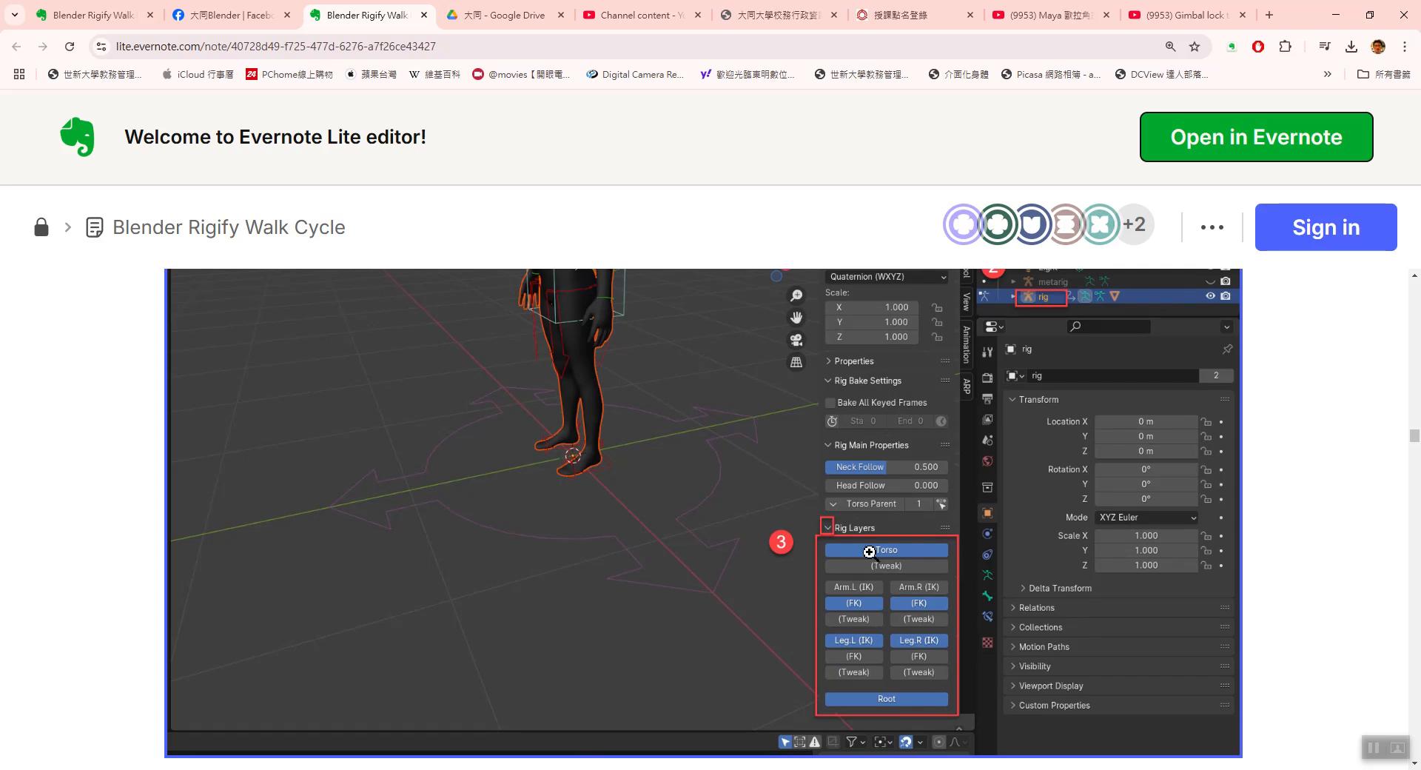
{"action": "key", "text": "alt+Tab"}
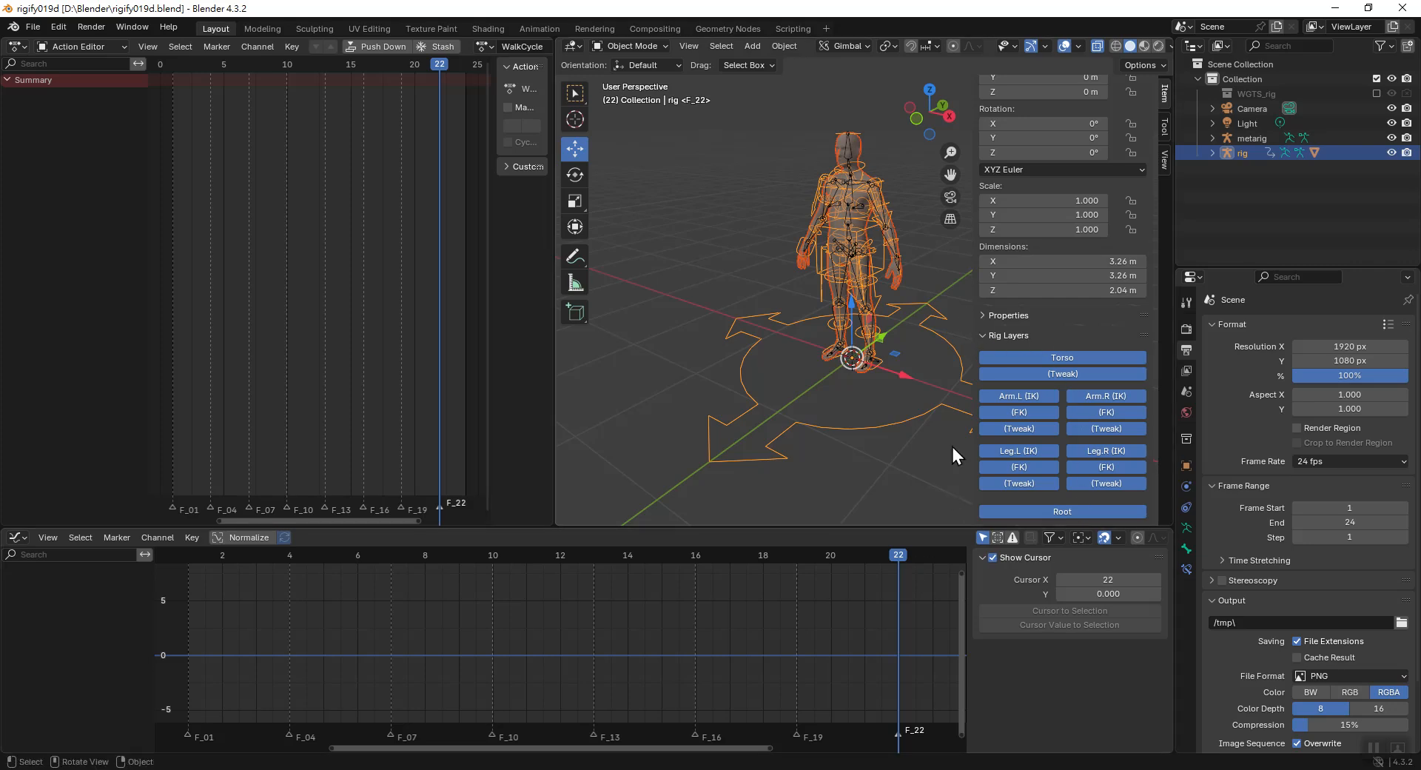
Reopen the walk cycle note in the browser to check the arm, leg and Root layer settings, and return to Blender.
{"action": "mouse_move", "coordinate": [378, 766]}
{"action": "left_click", "coordinate": [377, 729]}
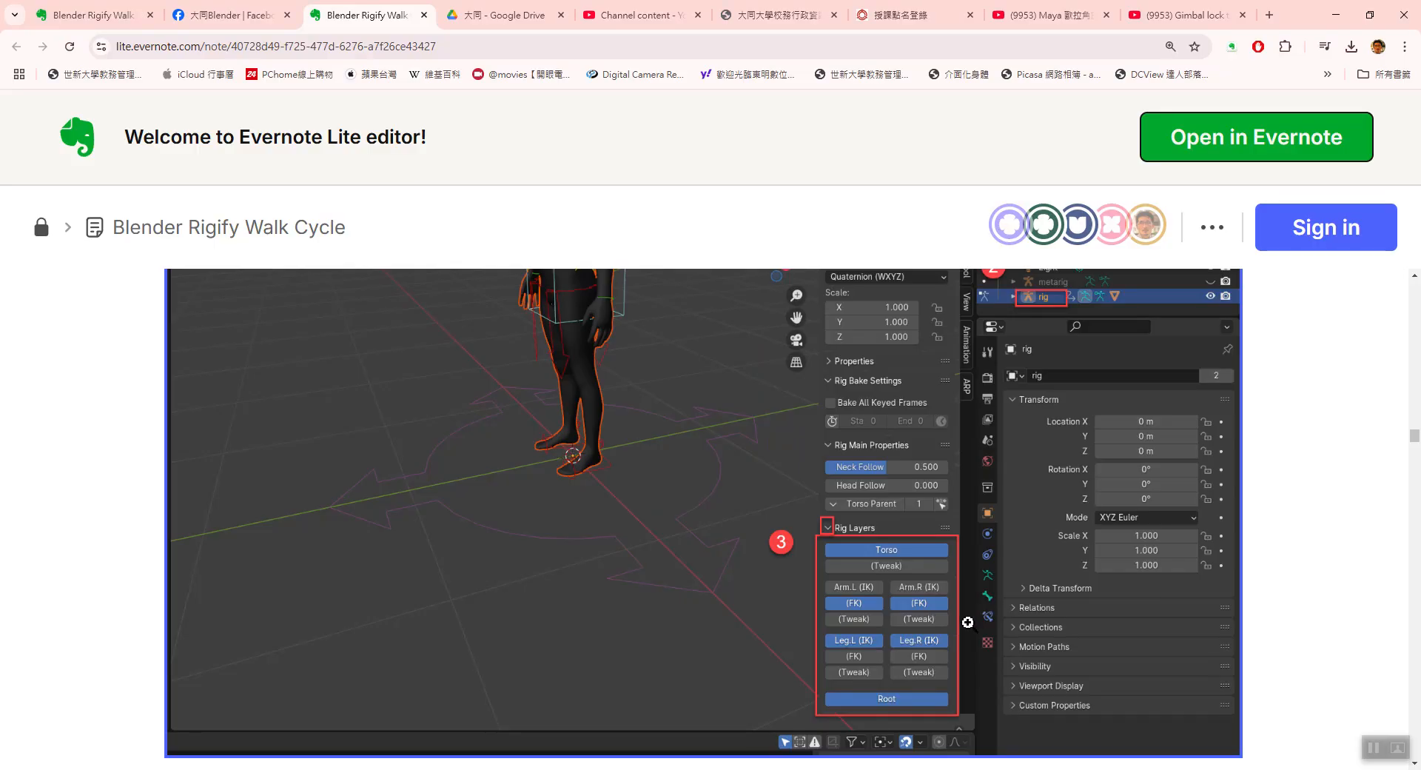
{"action": "scroll", "coordinate": [968, 622], "scroll_direction": "down", "scroll_amount": 10}
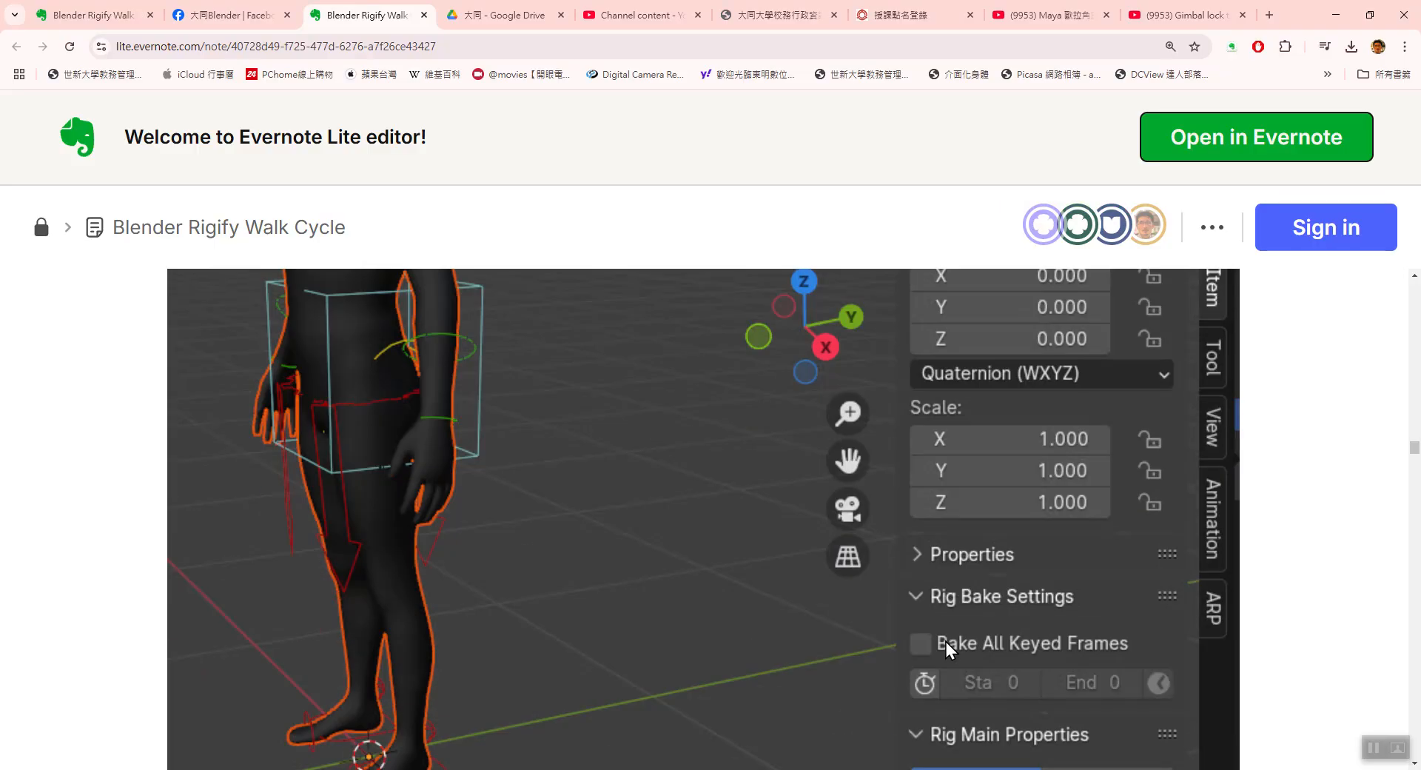
{"action": "scroll", "coordinate": [946, 641], "scroll_direction": "down", "scroll_amount": 5}
{"action": "scroll", "coordinate": [944, 642], "scroll_direction": "down", "scroll_amount": 5}
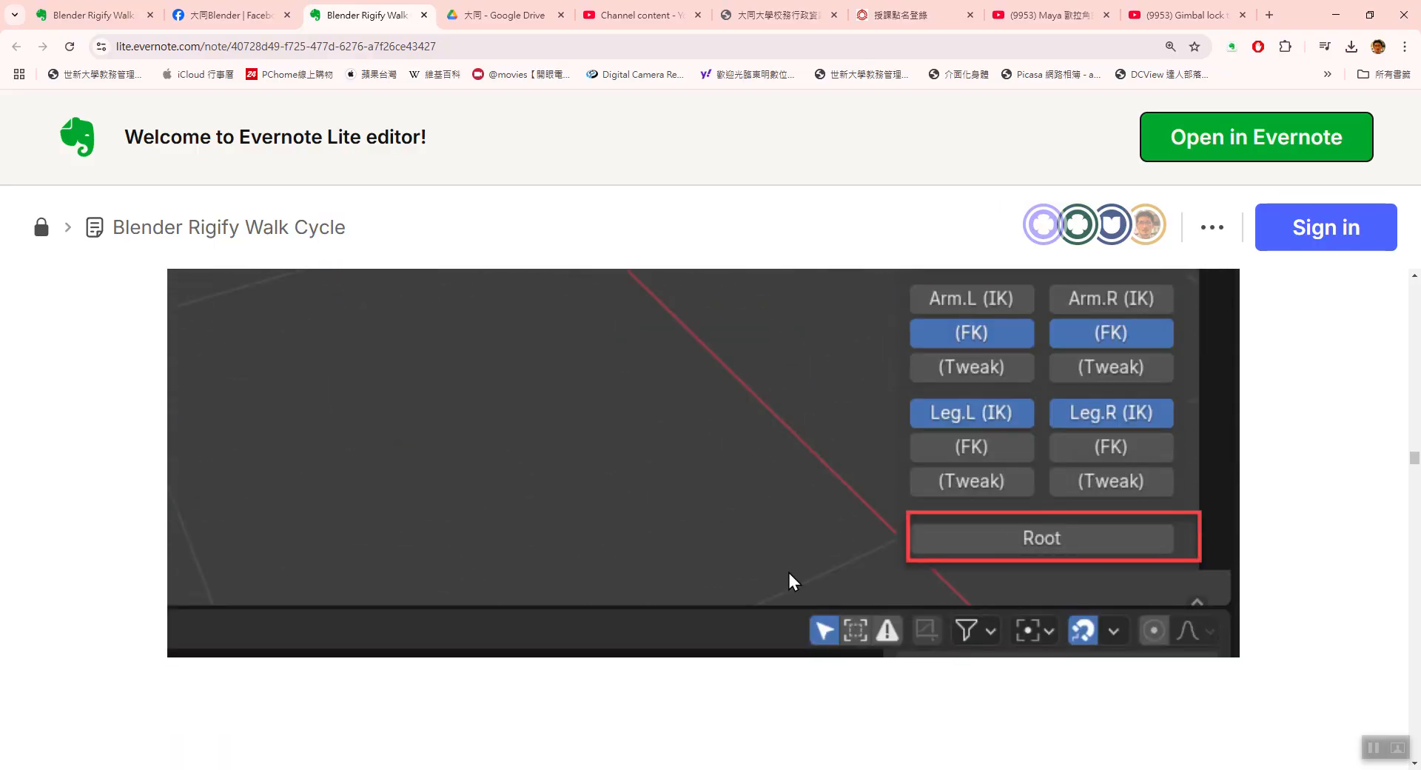
{"action": "scroll", "coordinate": [989, 544], "scroll_direction": "up", "scroll_amount": 7}
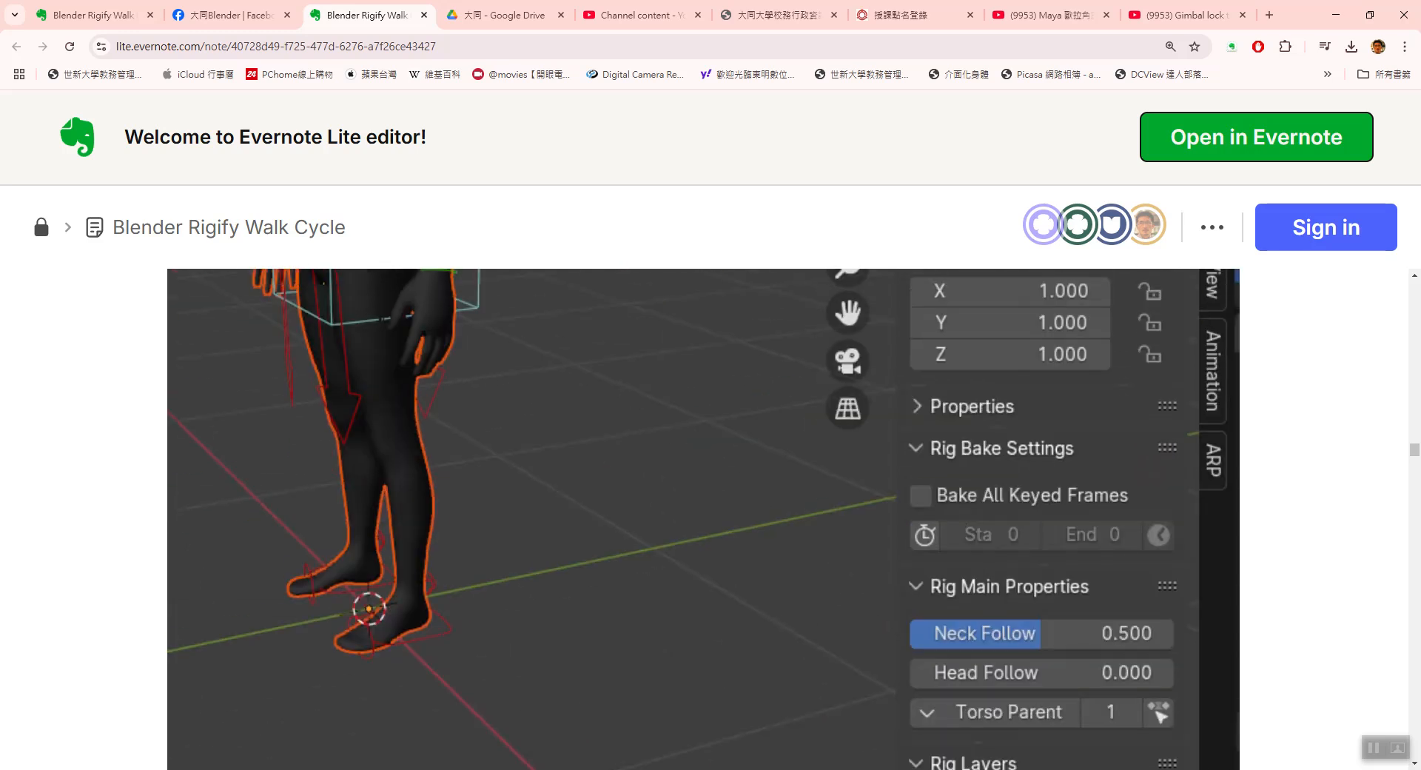
{"action": "key", "text": "alt+Tab"}
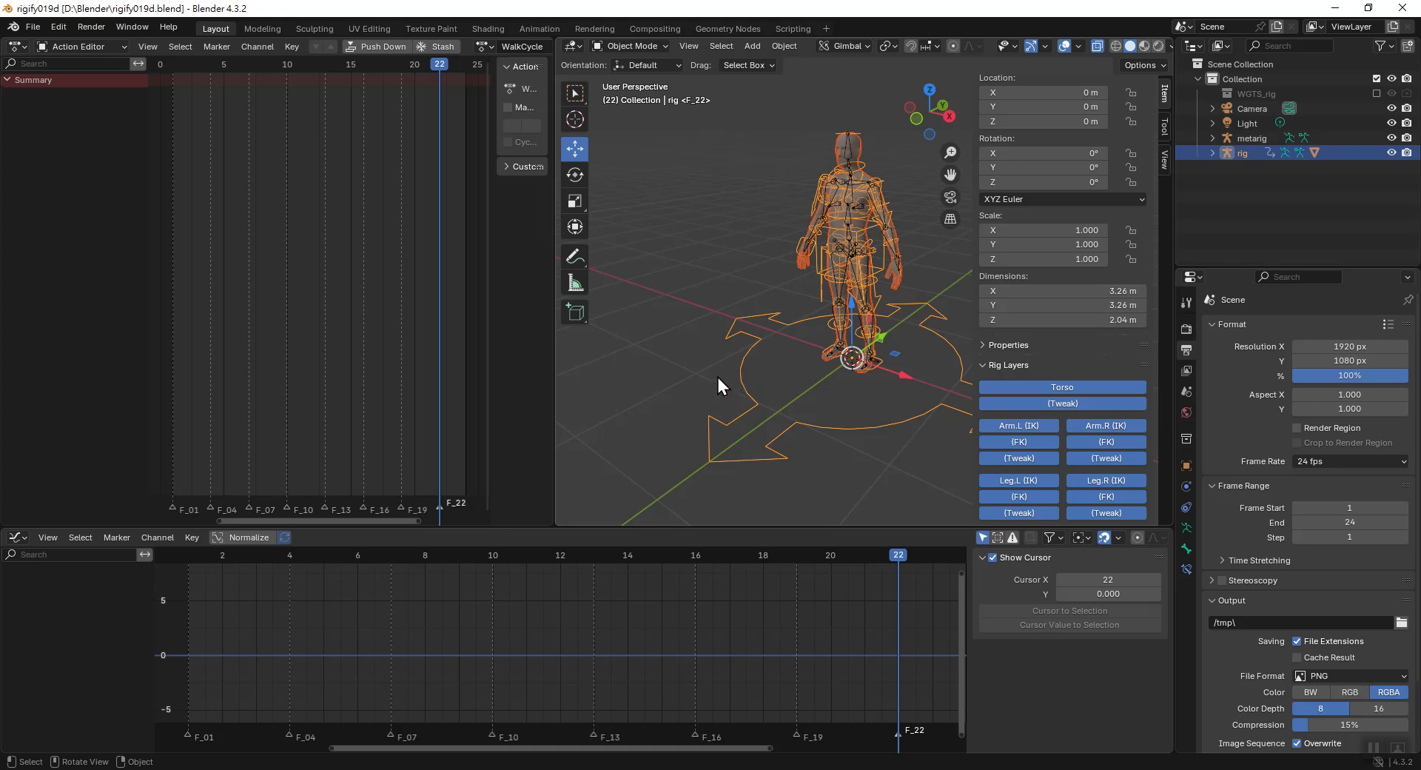
Check the walk cycle note in the browser for the Transform and XYZ Euler rotation mode settings, and return to Blender.
{"action": "scroll", "coordinate": [1072, 430], "scroll_direction": "down", "scroll_amount": 2}
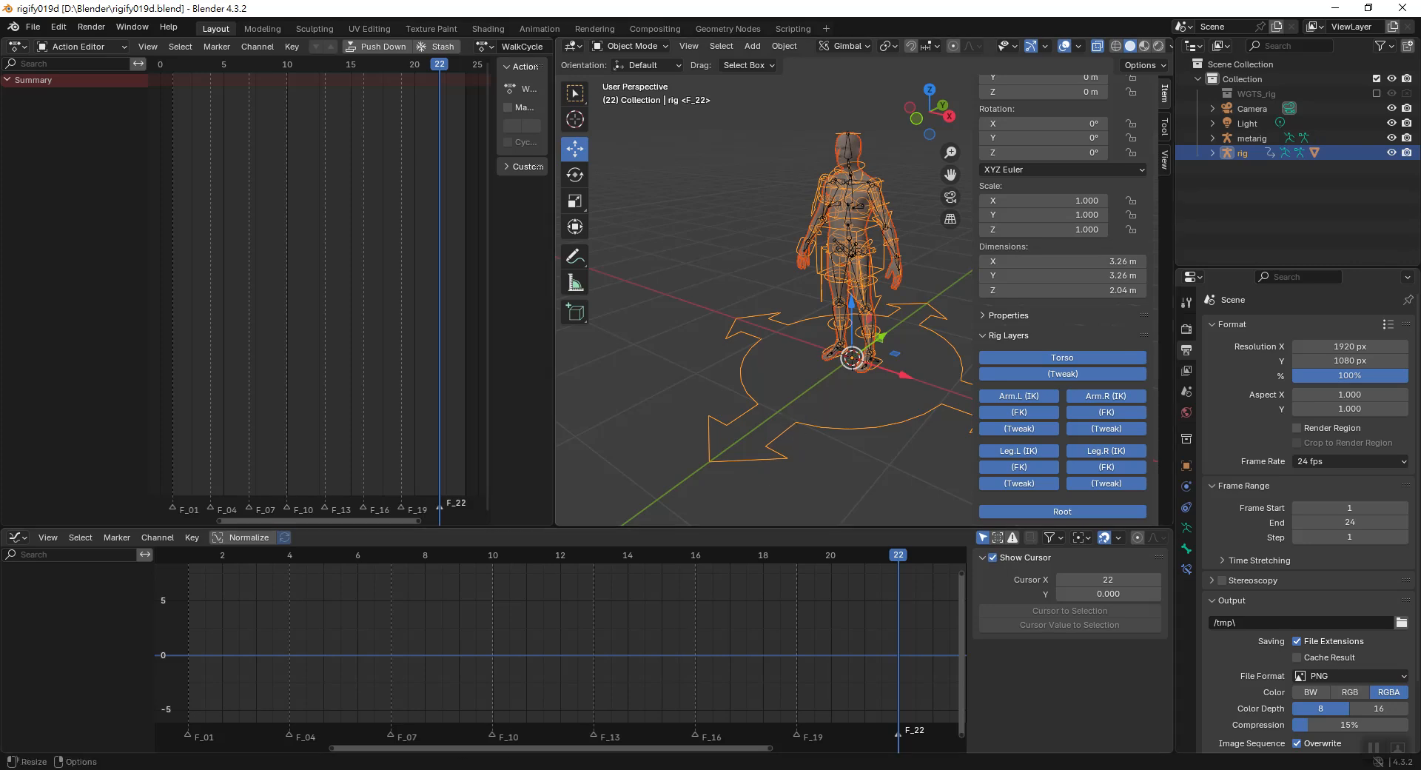
{"action": "key", "text": "alt+Tab"}
{"action": "scroll", "coordinate": [717, 641], "scroll_direction": "down", "scroll_amount": 10}
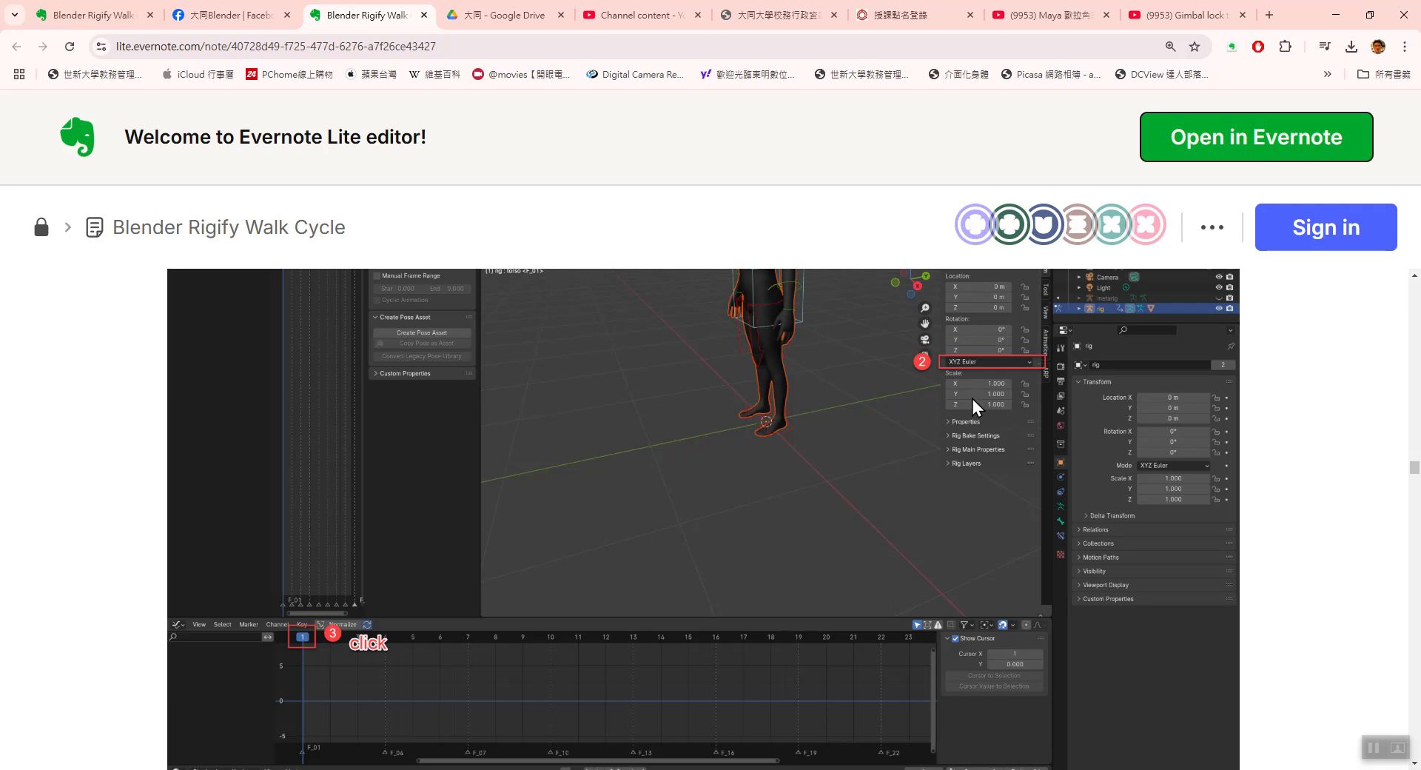
{"action": "scroll", "coordinate": [972, 399], "scroll_direction": "up", "scroll_amount": 2, "text": "ctrl"}
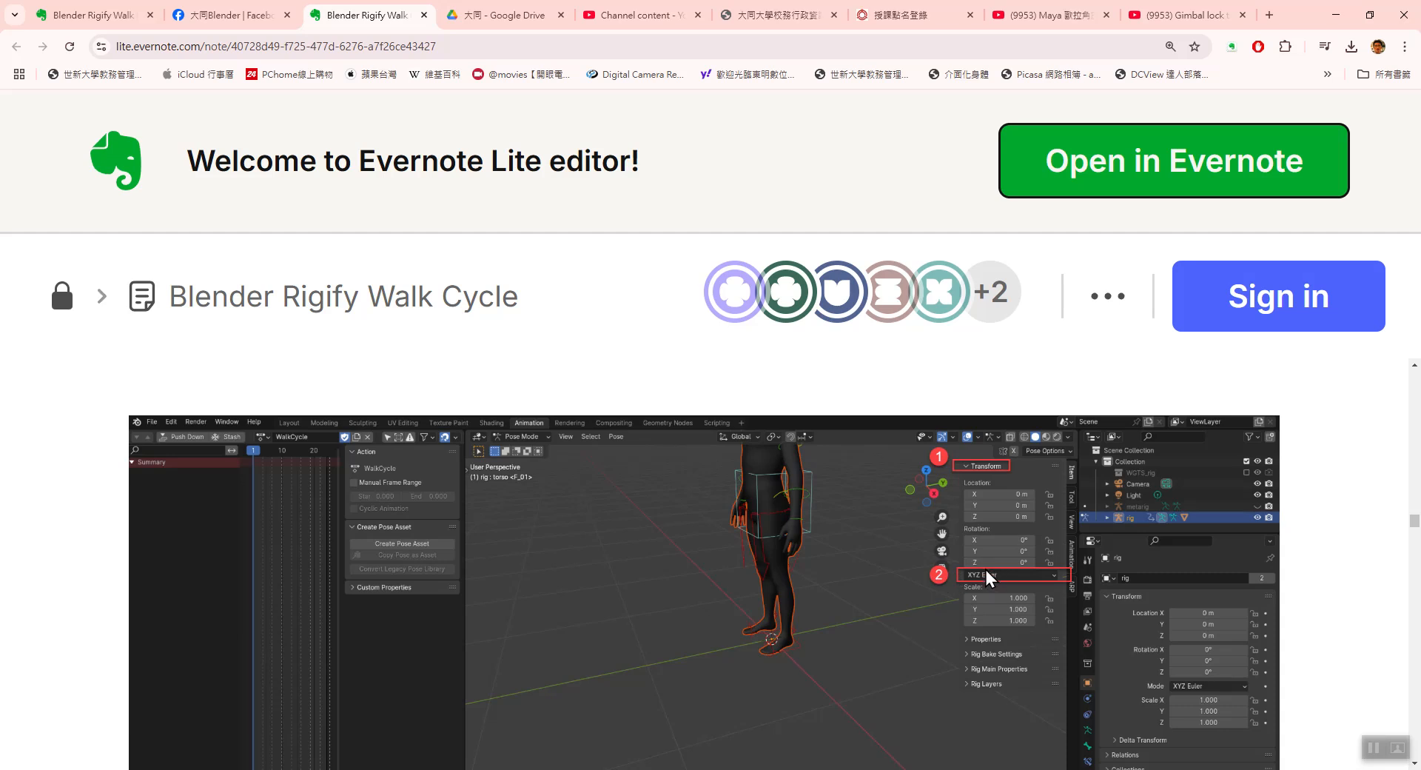
{"action": "key", "text": "alt+Tab"}
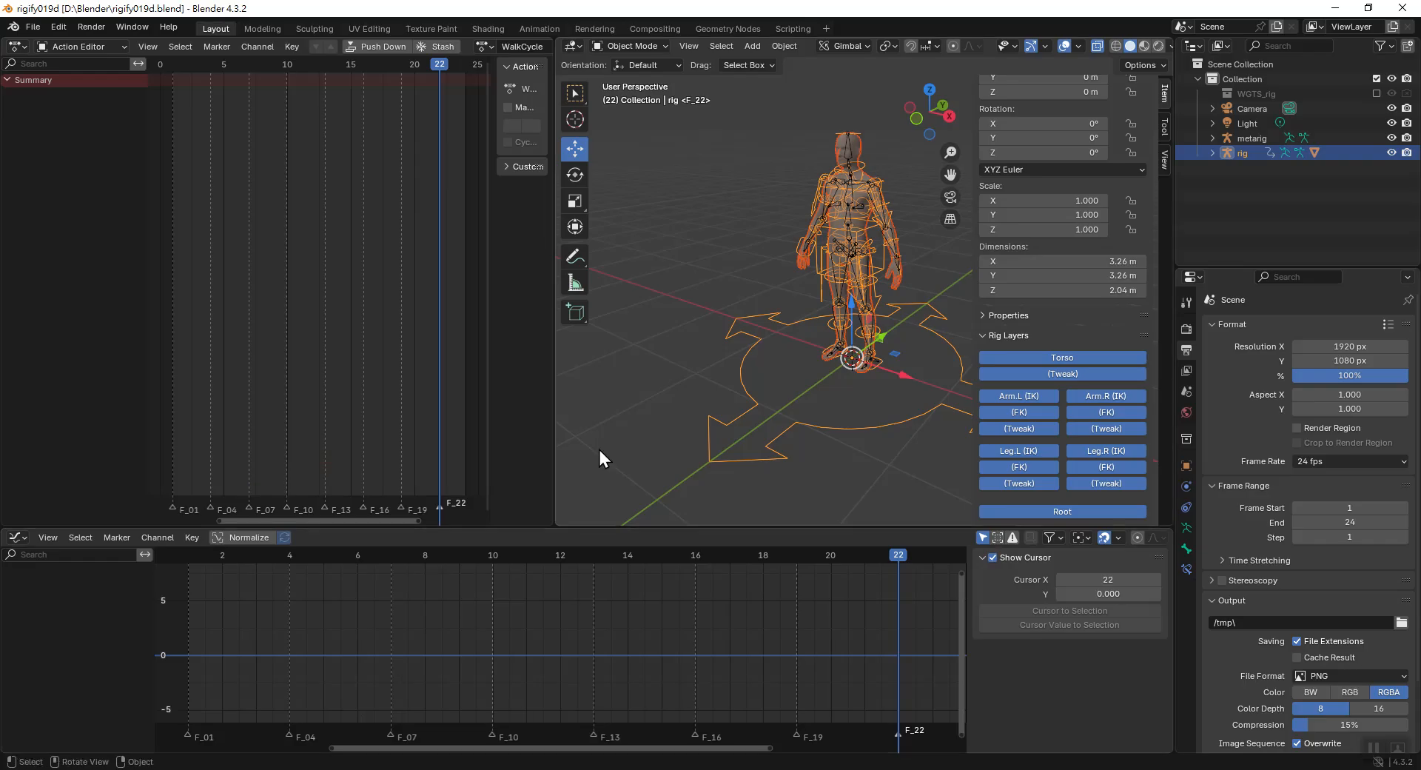
Save the walk cycle file as the next incremental version, rigify020d.blend, and start a new General file.
{"action": "left_click", "coordinate": [31, 27]}
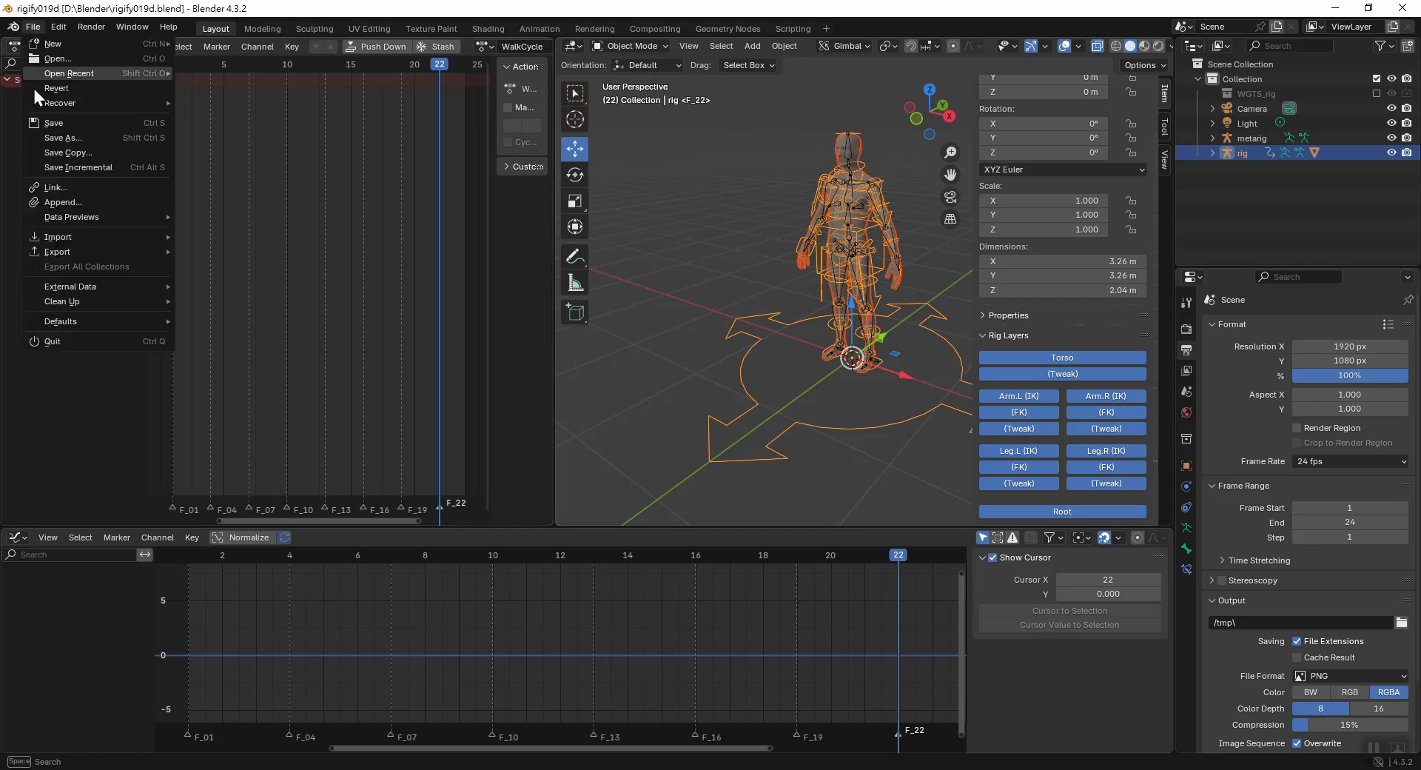
{"action": "left_click", "coordinate": [61, 166]}
{"action": "left_click", "coordinate": [33, 27]}
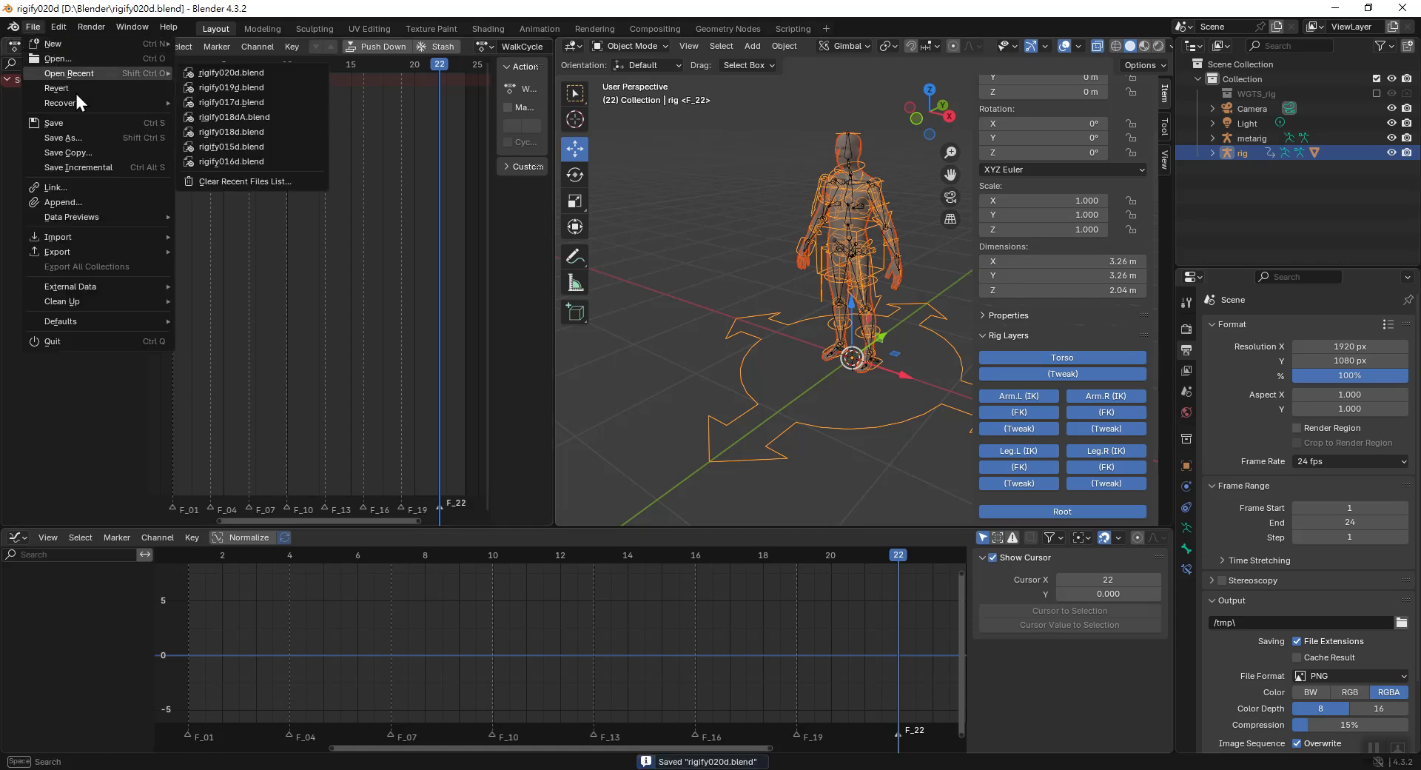
{"action": "mouse_move", "coordinate": [73, 43]}
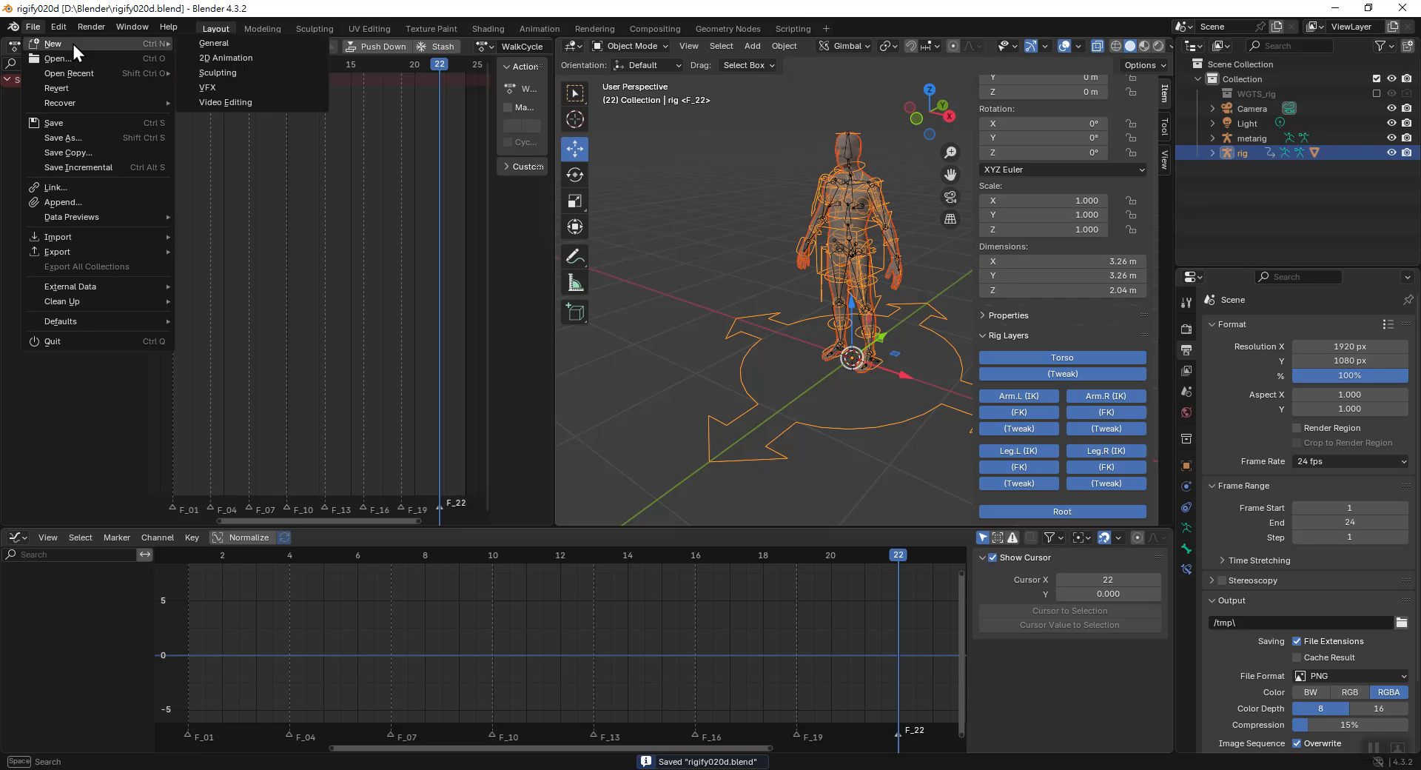
{"action": "left_click", "coordinate": [210, 46]}
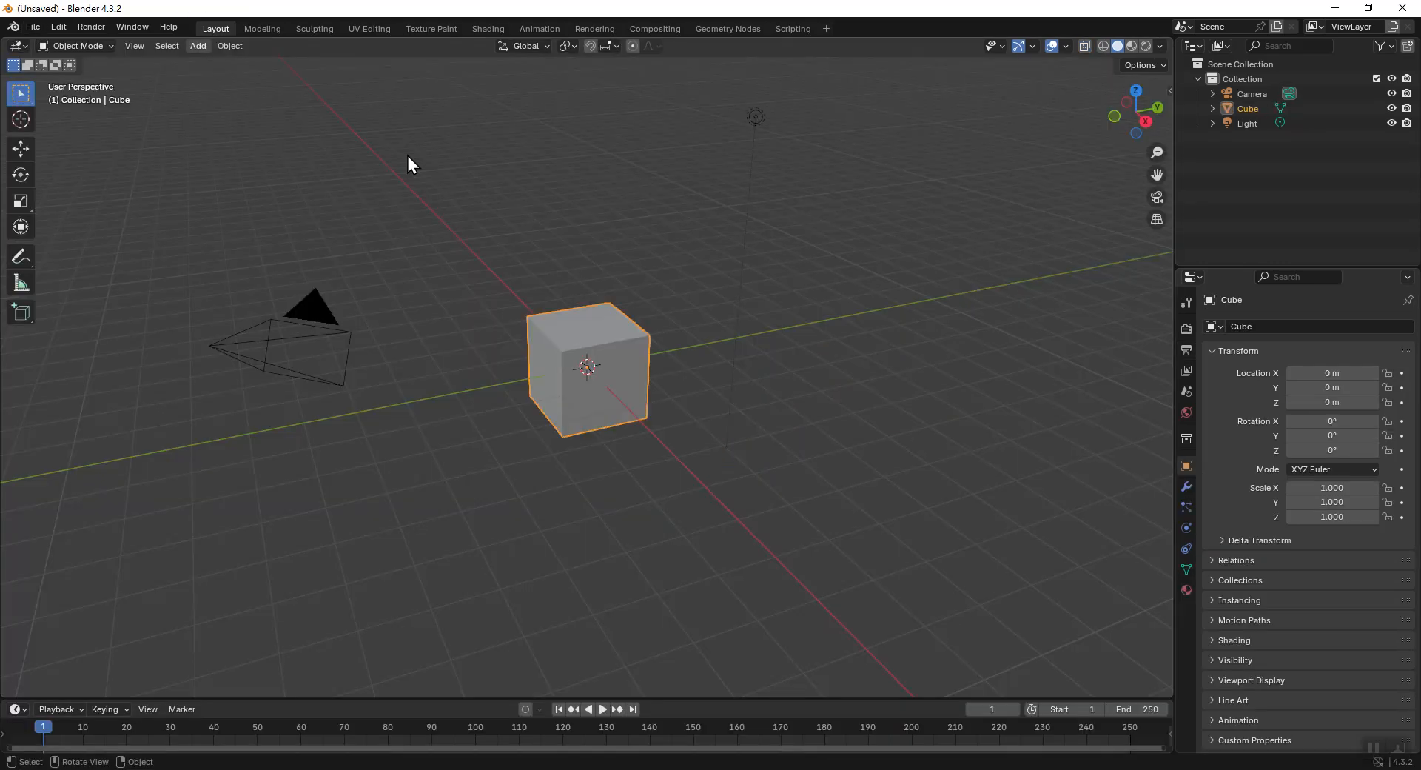
Rotate the default cube freely with the Rotate tool to about X -41°, Y 6° and Z 23°.
{"action": "left_click", "coordinate": [25, 180]}
{"action": "left_click", "coordinate": [552, 354]}
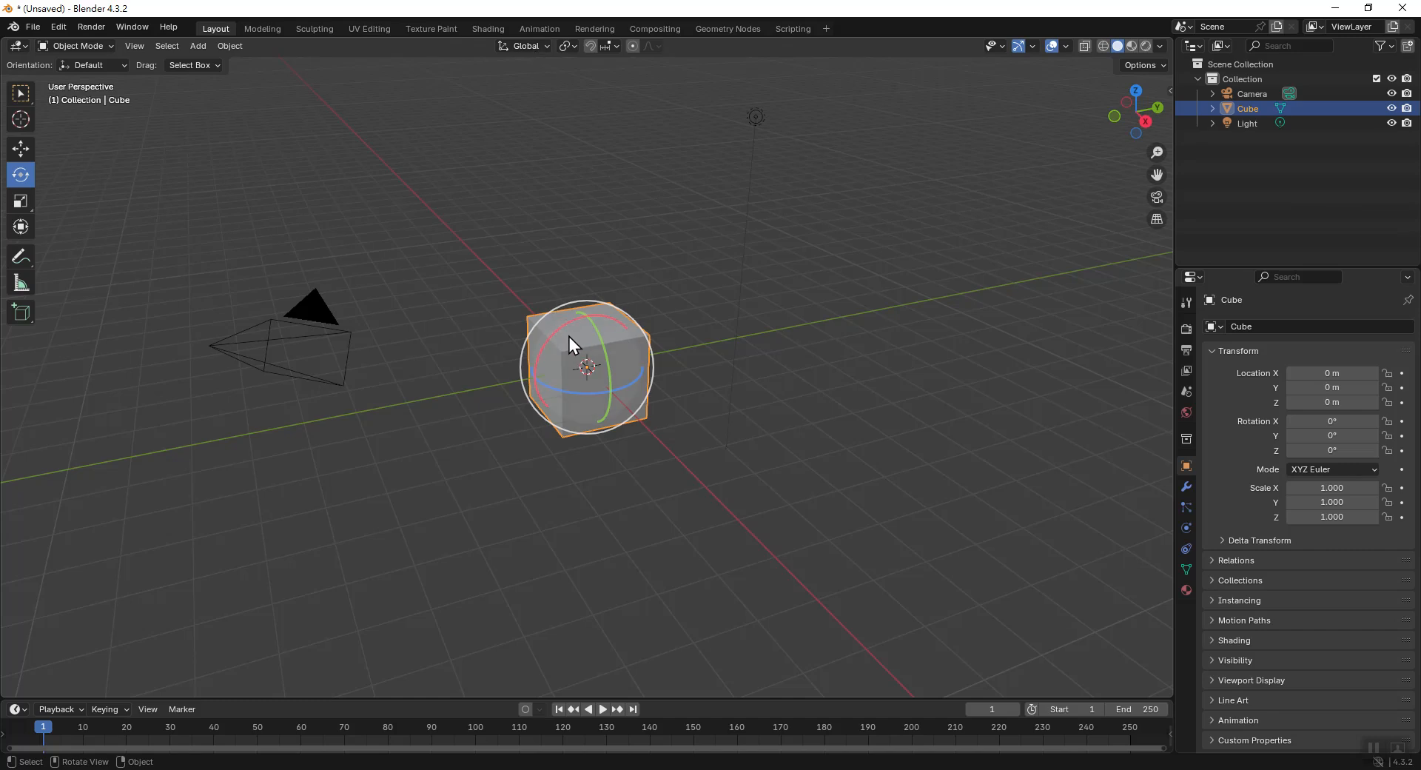
{"action": "left_click_drag", "start_coordinate": [562, 332], "coordinate": [612, 384]}
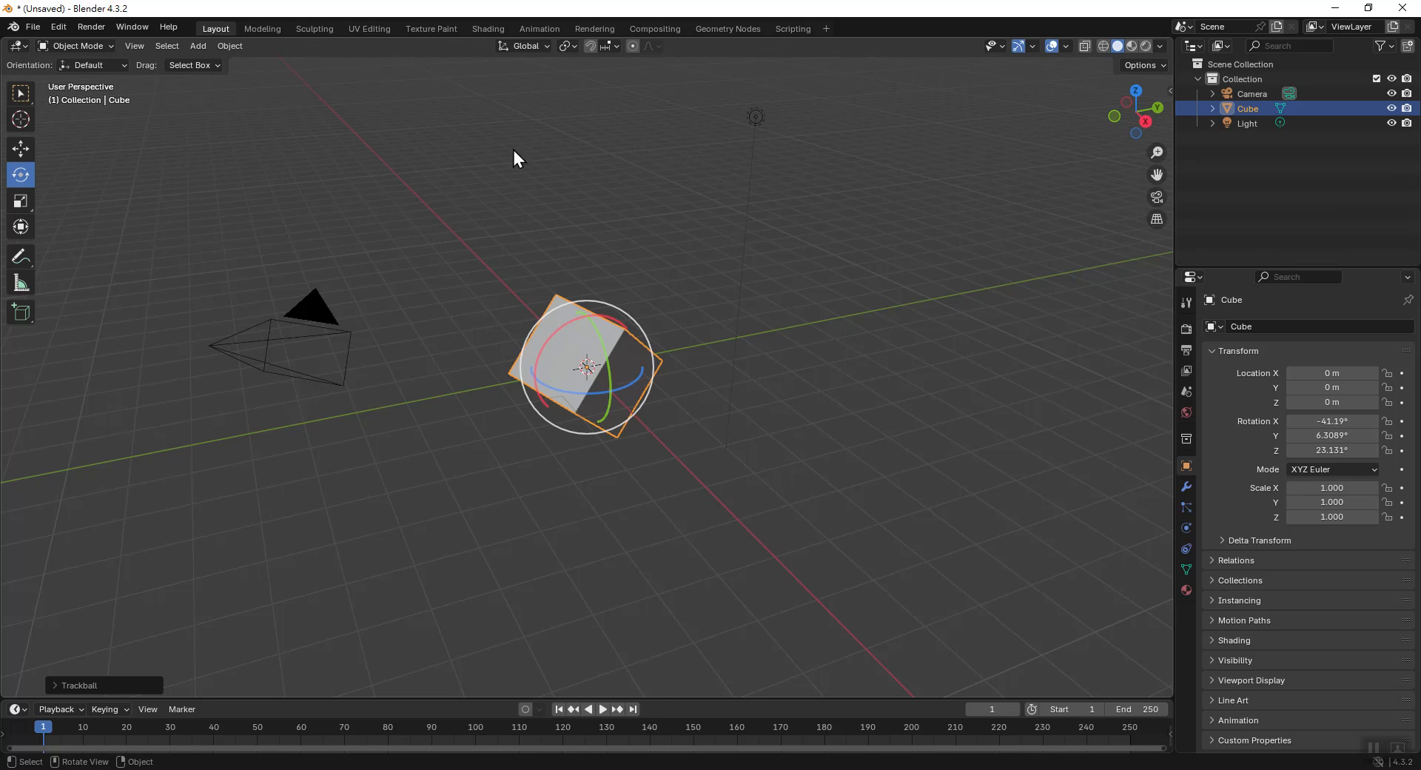
Set the transform orientation to Local and rotate the cube freely to about X -60°, Y -1° and Z 1°.
{"action": "left_click", "coordinate": [530, 47]}
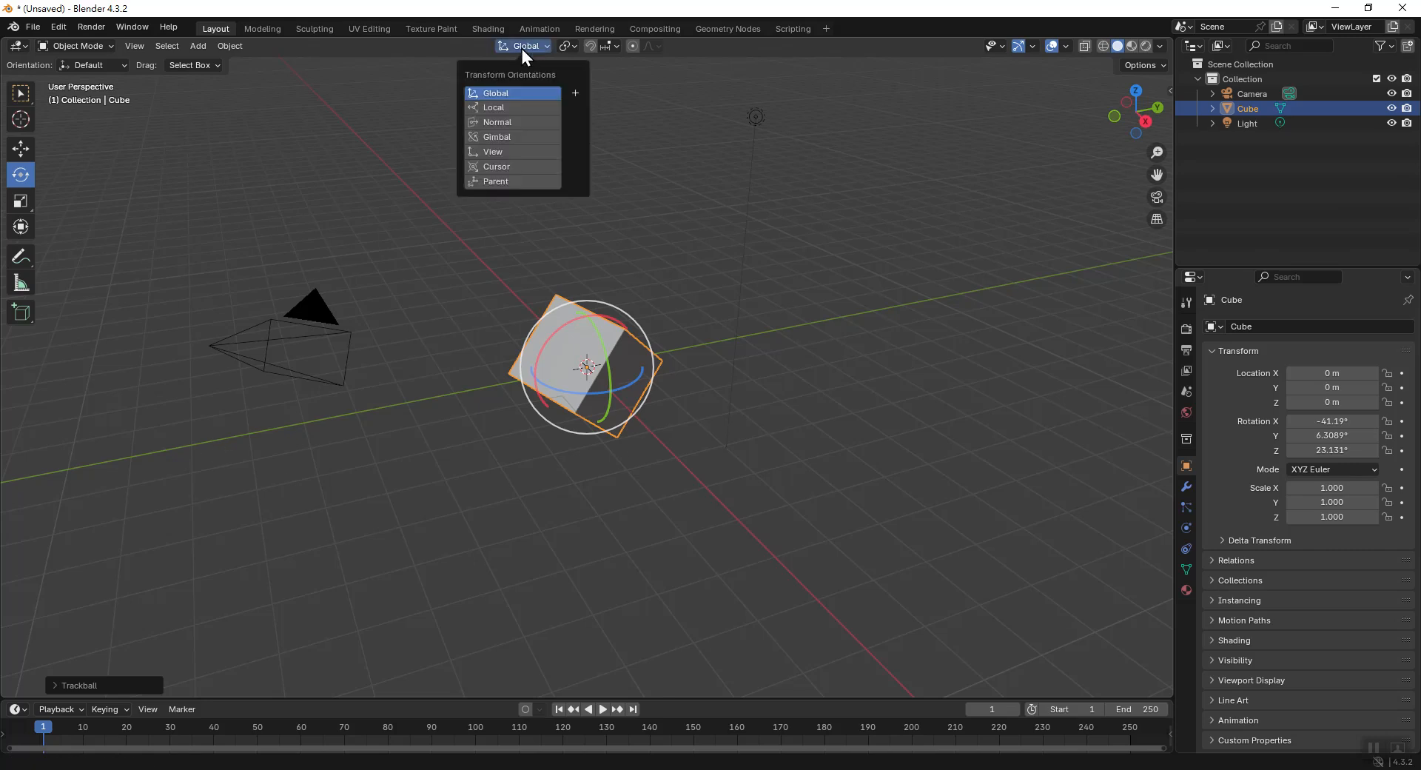
{"action": "left_click", "coordinate": [503, 110]}
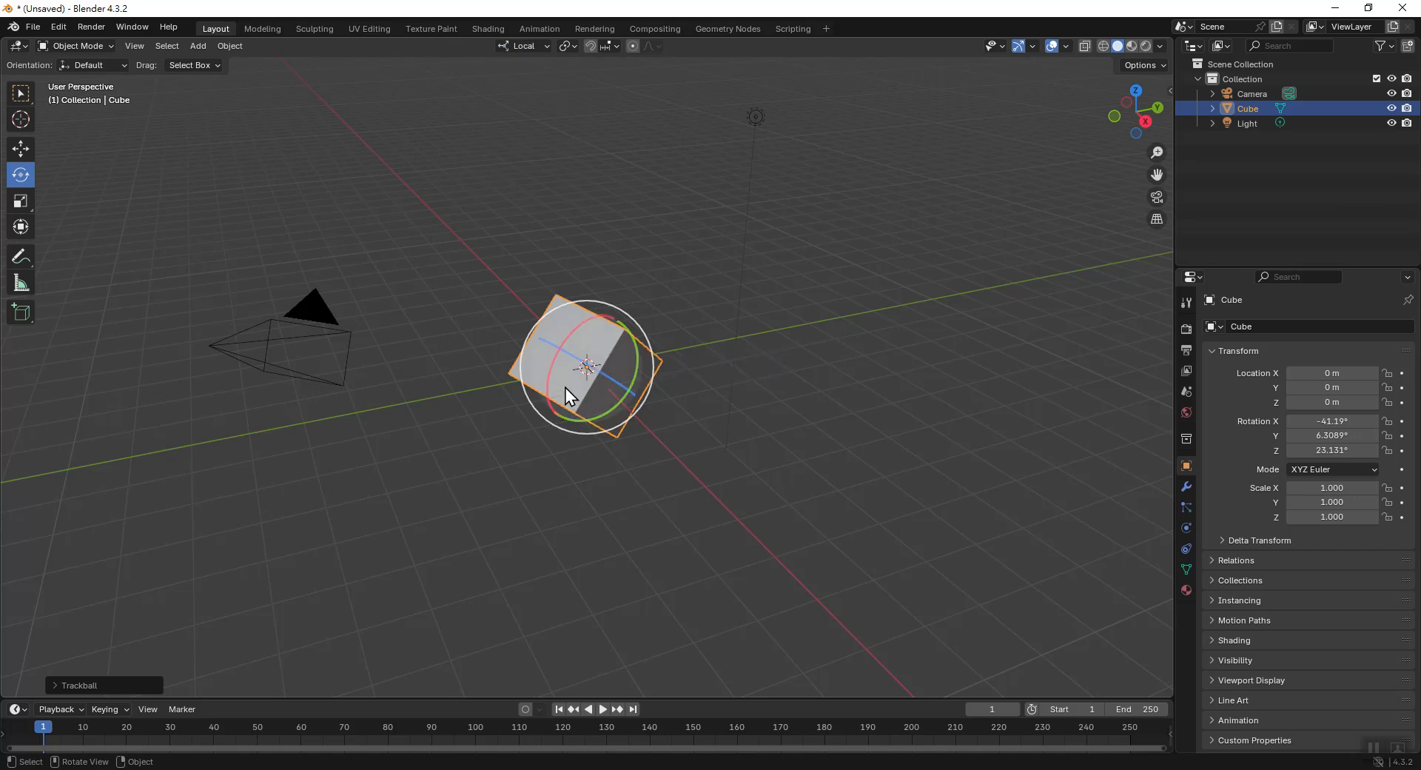
{"action": "left_click_drag", "start_coordinate": [642, 370], "coordinate": [572, 215]}
Try the Normal orientation, switch to Gimbal, and rotate the cube on its gimbal rings to about X -71°, Y -26° and Z -42°.
{"action": "left_click", "coordinate": [533, 46]}
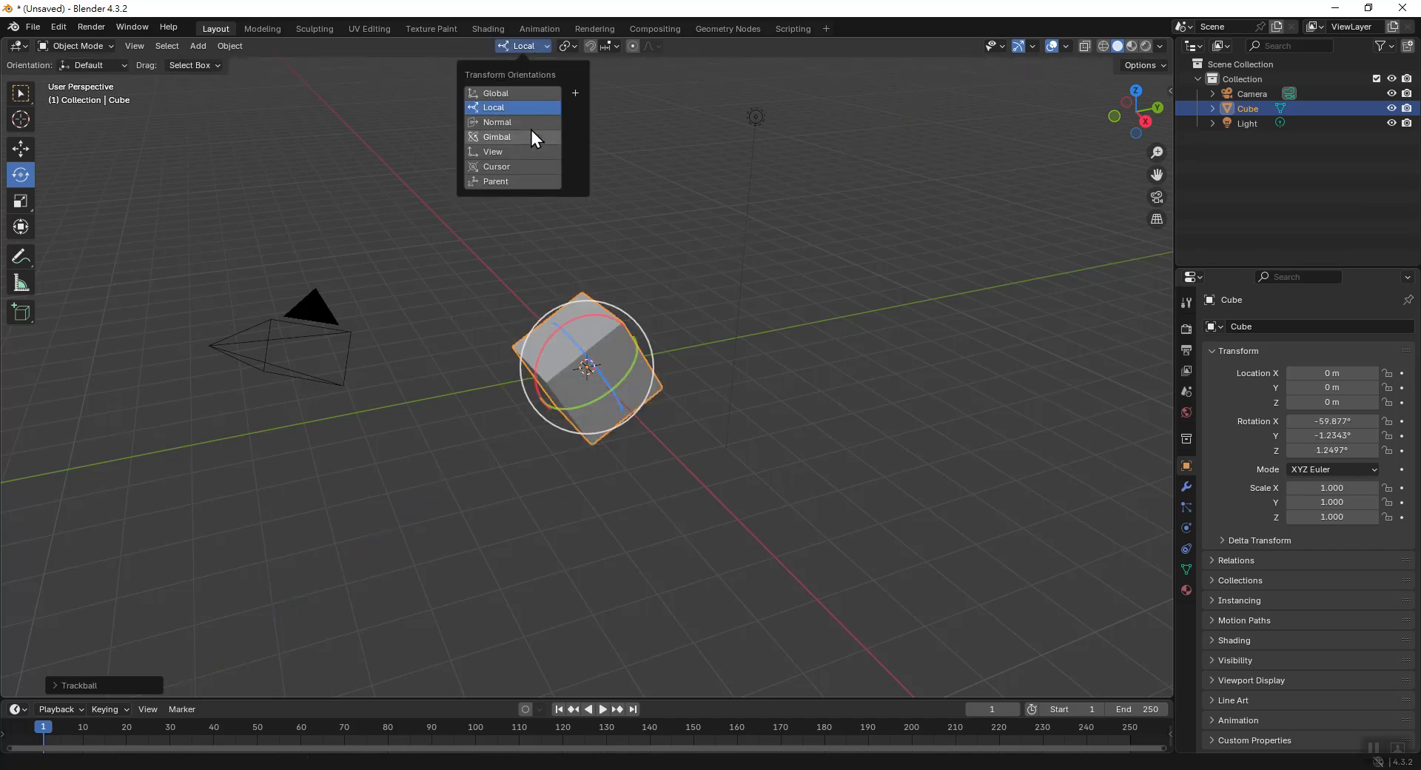
{"action": "left_click", "coordinate": [531, 124]}
{"action": "left_click", "coordinate": [532, 46]}
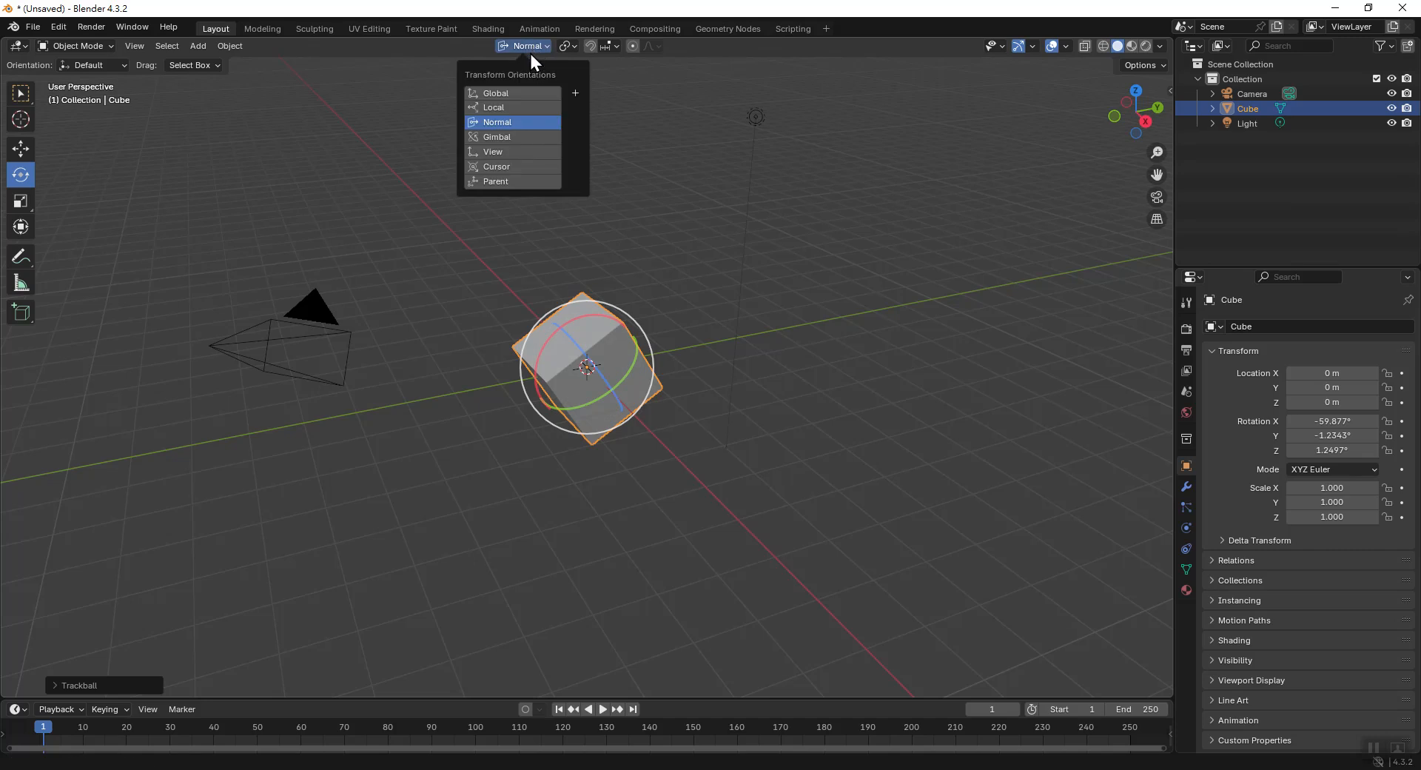
{"action": "left_click", "coordinate": [509, 135]}
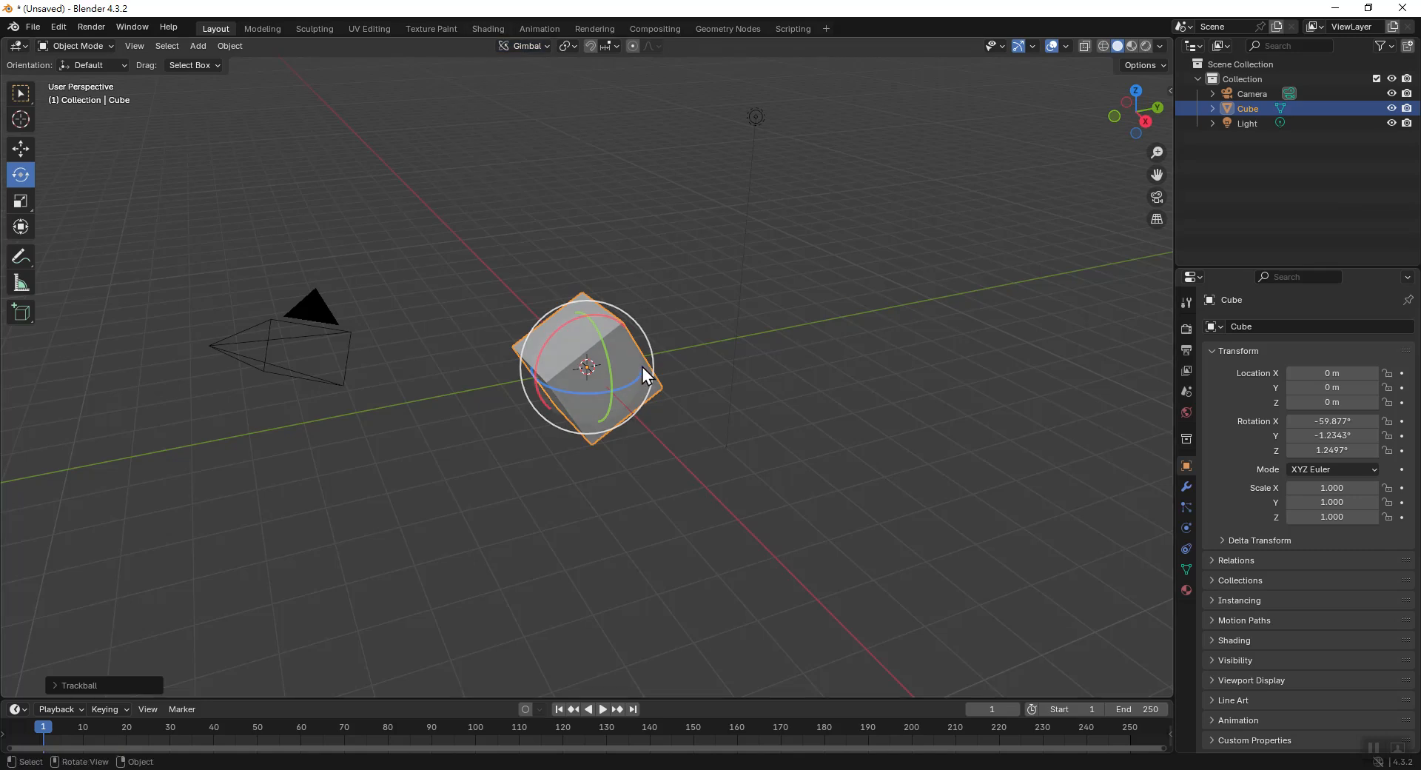
{"action": "left_click_drag", "start_coordinate": [636, 380], "coordinate": [602, 425]}
{"action": "key", "text": "x"}
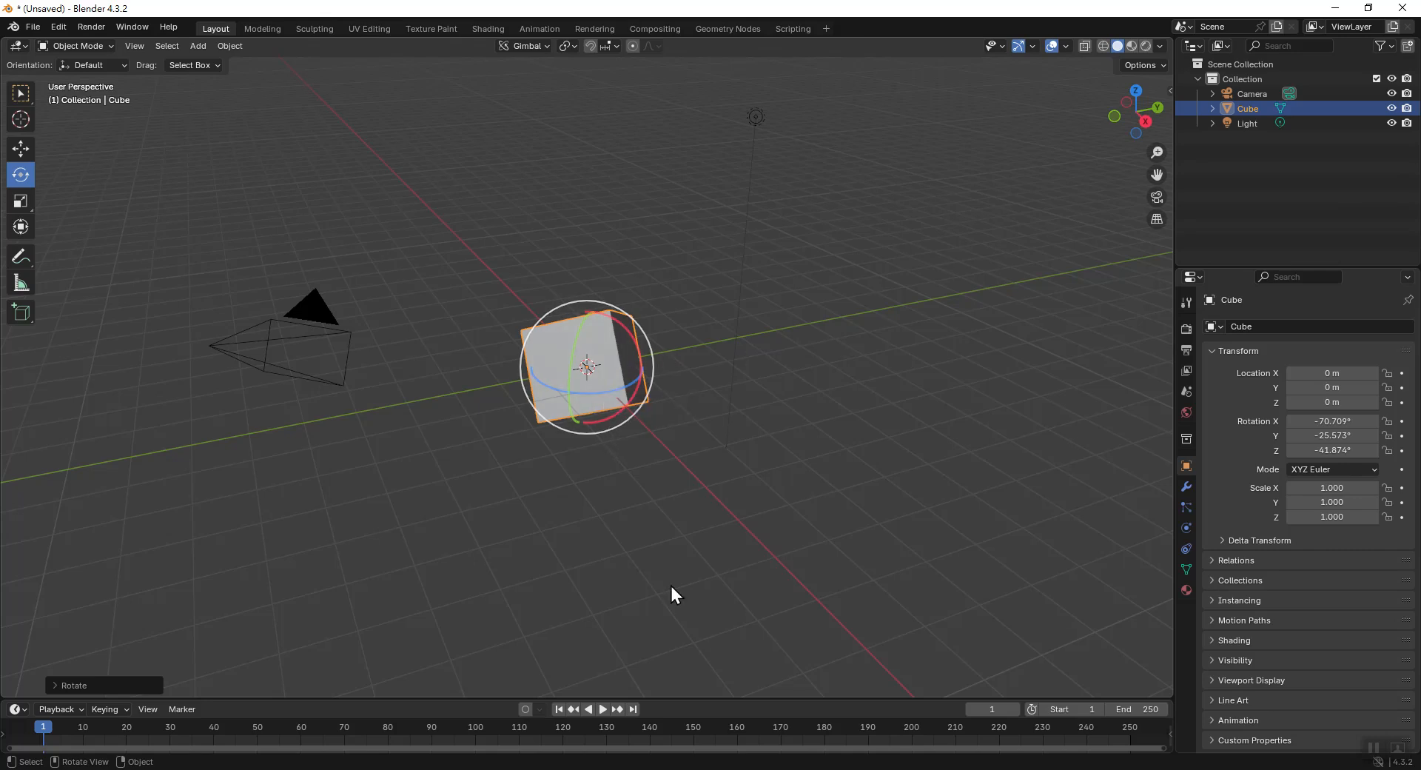
Switch to the browser, glance at the "Gimbal lock tips and tricks" video, close it, and show the "Maya 歐拉角旋轉和Gimbal Lock" video.
{"action": "key", "text": "alt+Tab"}
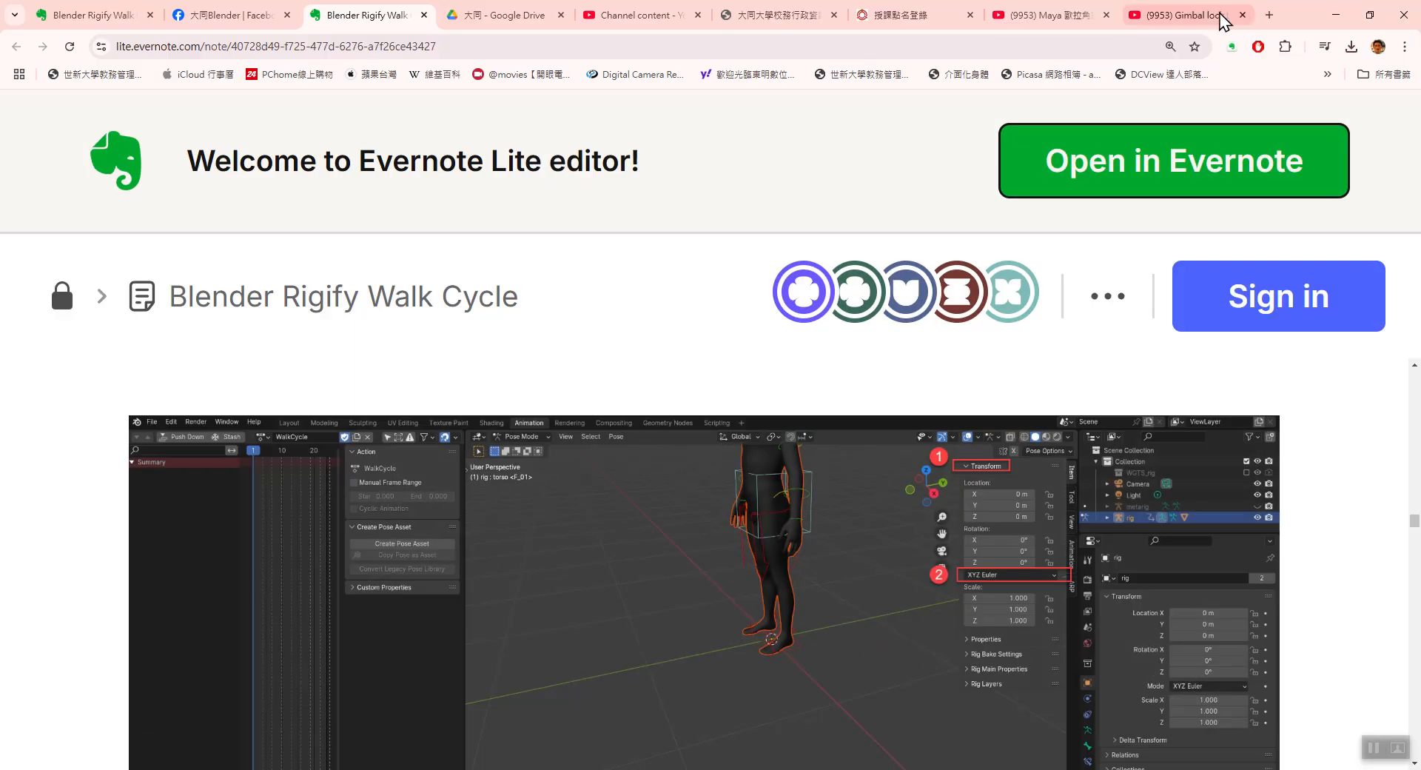
{"action": "left_click", "coordinate": [1222, 20]}
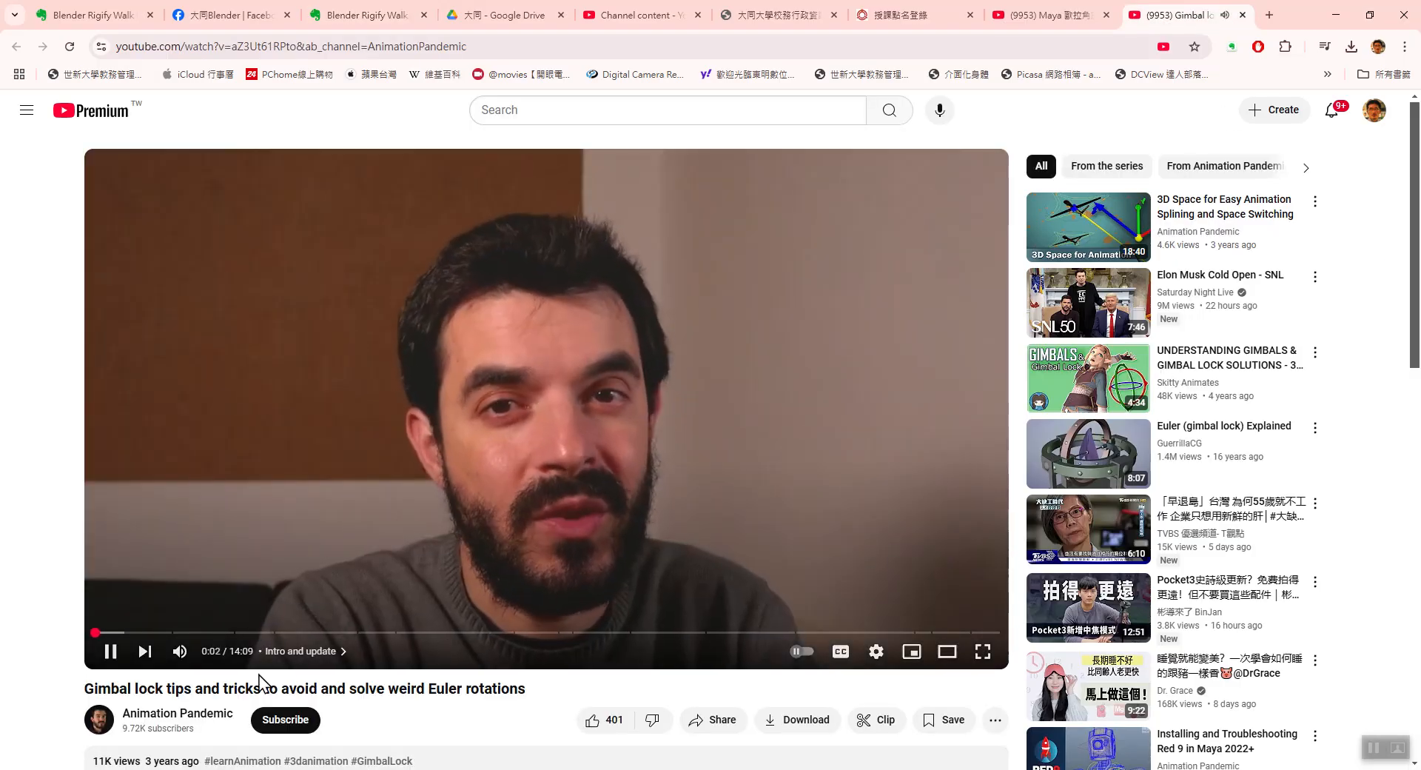
{"action": "left_click", "coordinate": [1073, 16]}
{"action": "left_click", "coordinate": [1192, 18]}
{"action": "left_click", "coordinate": [1243, 15]}
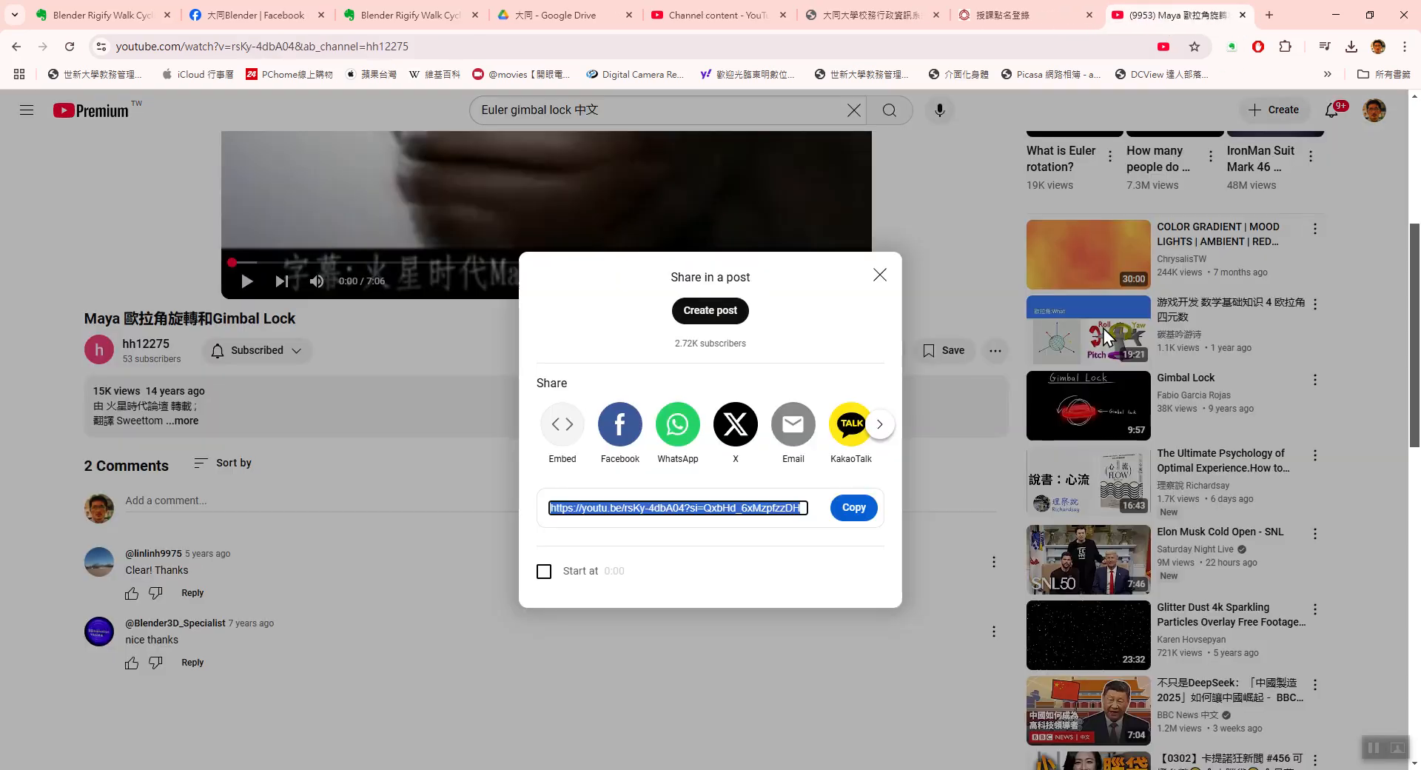
Dismiss the share dialog and play the "Maya 歐拉角旋轉和Gimbal Lock" video from its beginning in full screen.
{"action": "left_click", "coordinate": [881, 275]}
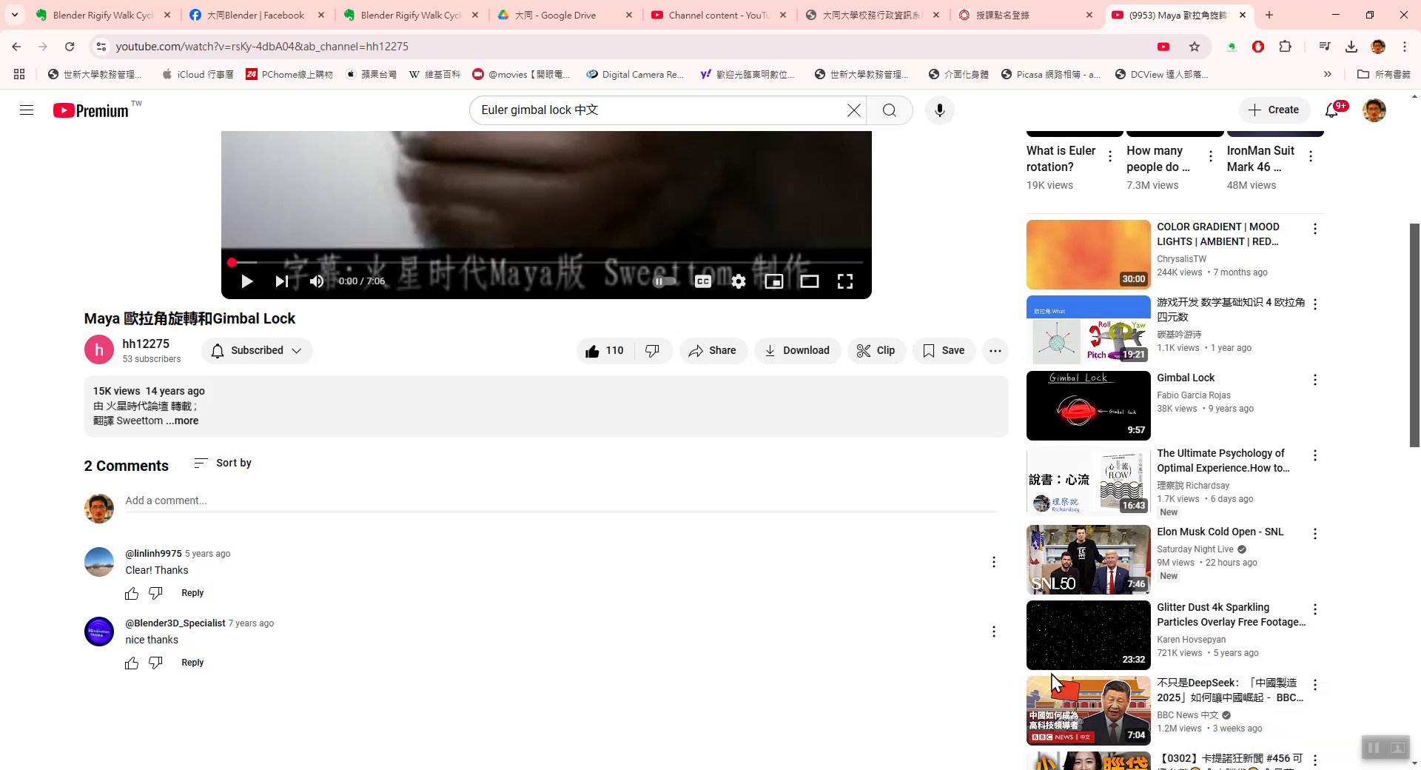
{"action": "scroll", "coordinate": [736, 497], "scroll_direction": "up", "scroll_amount": 2}
{"action": "scroll", "coordinate": [736, 497], "scroll_direction": "up", "scroll_amount": 3}
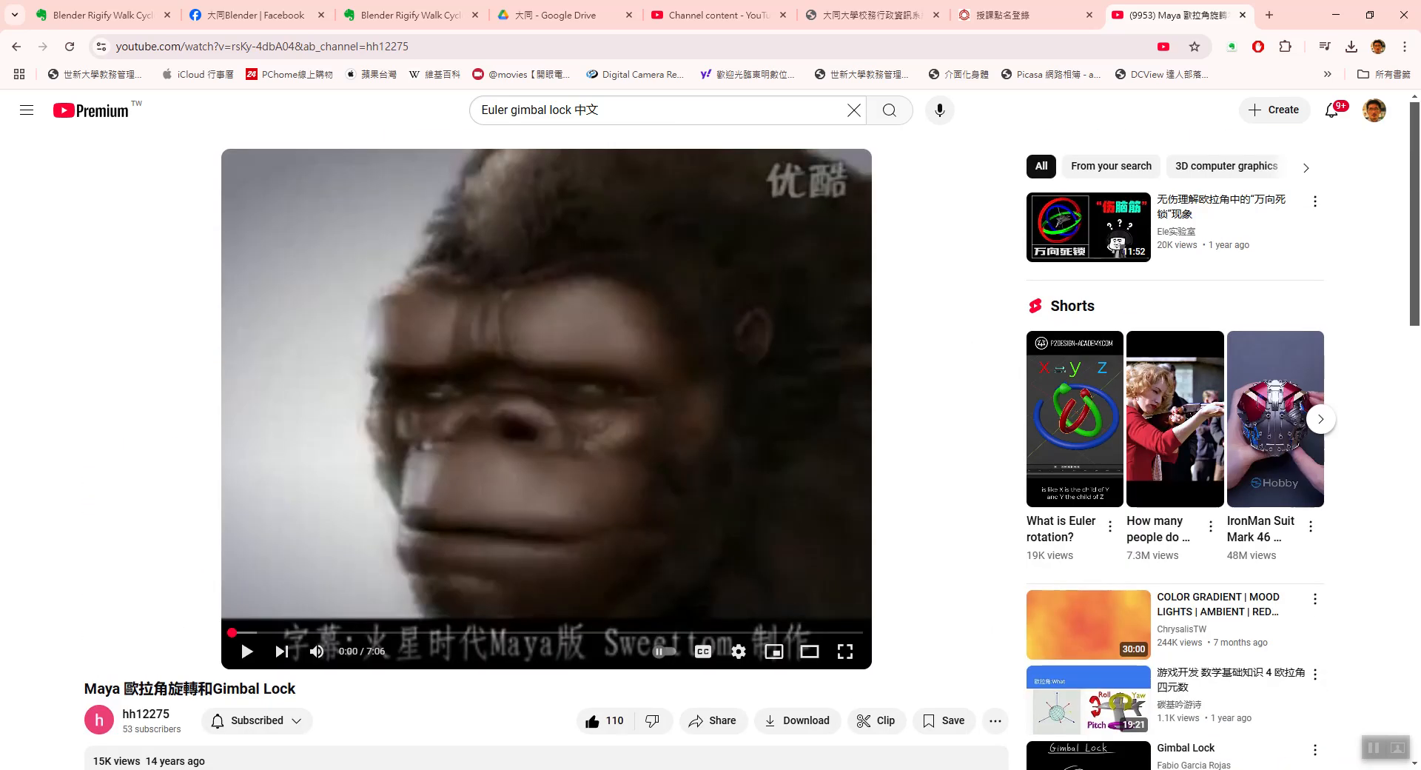
{"action": "mouse_move", "coordinate": [484, 769]}
{"action": "left_click", "coordinate": [844, 651]}
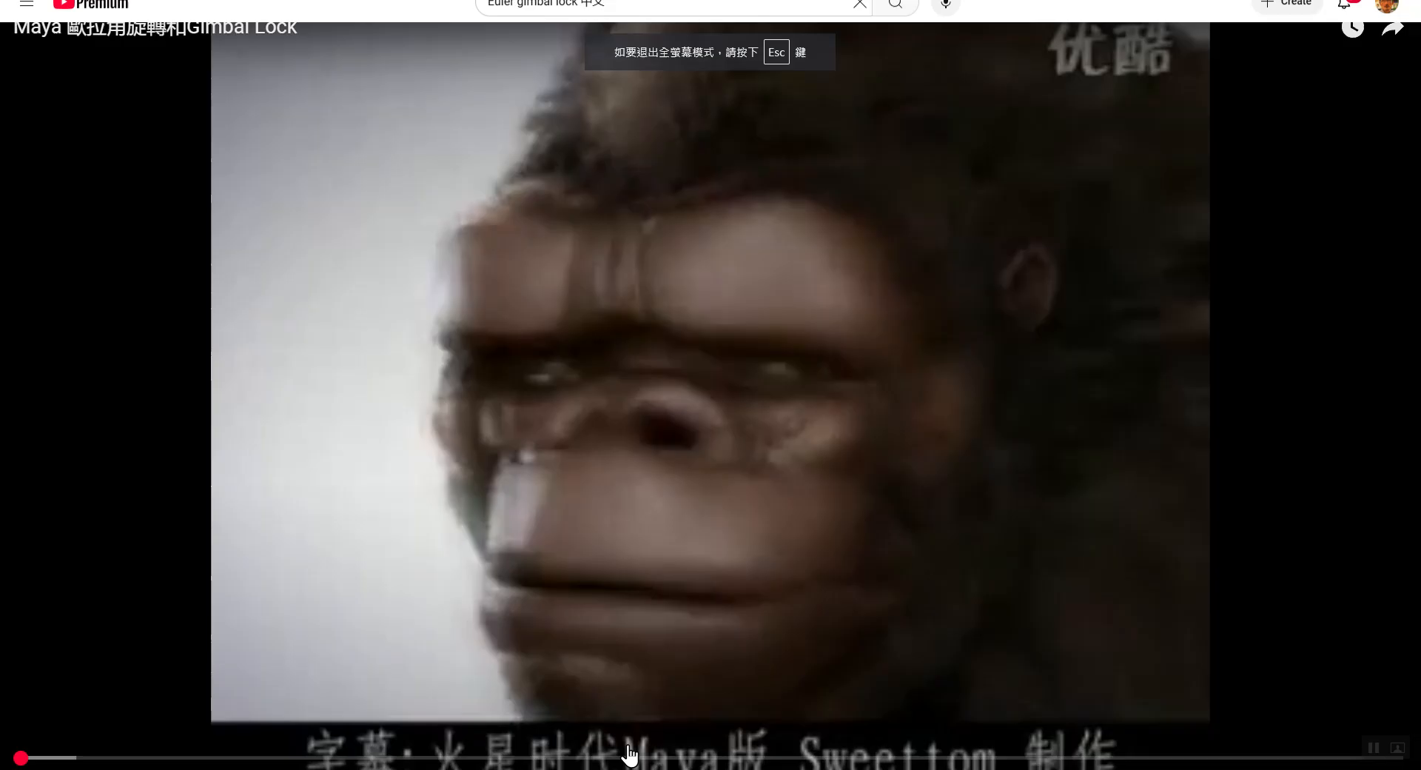
{"action": "left_click", "coordinate": [30, 766]}
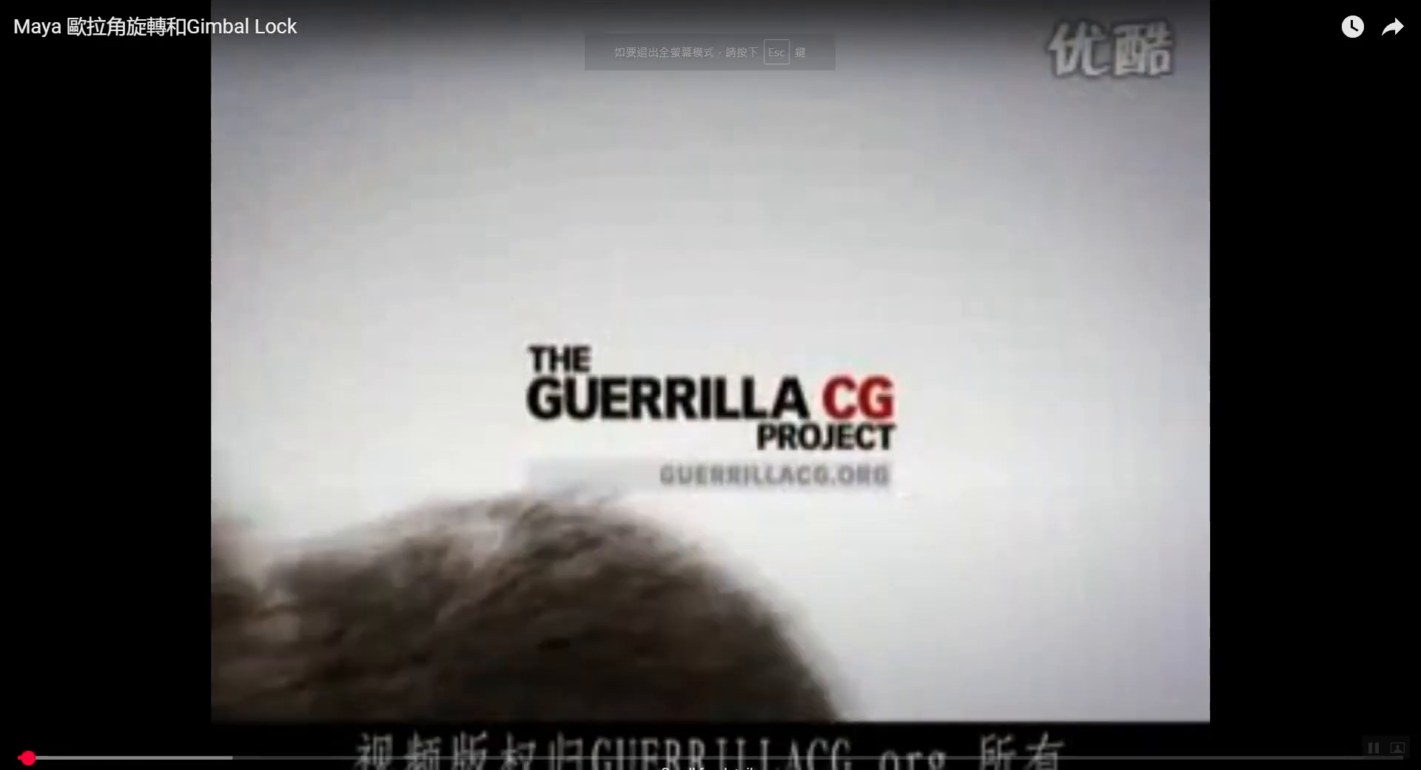
Leave full screen and pause the Gimbal Lock video, raise the sound volume, and resume playback in full screen.
{"action": "left_click", "coordinate": [1383, 744]}
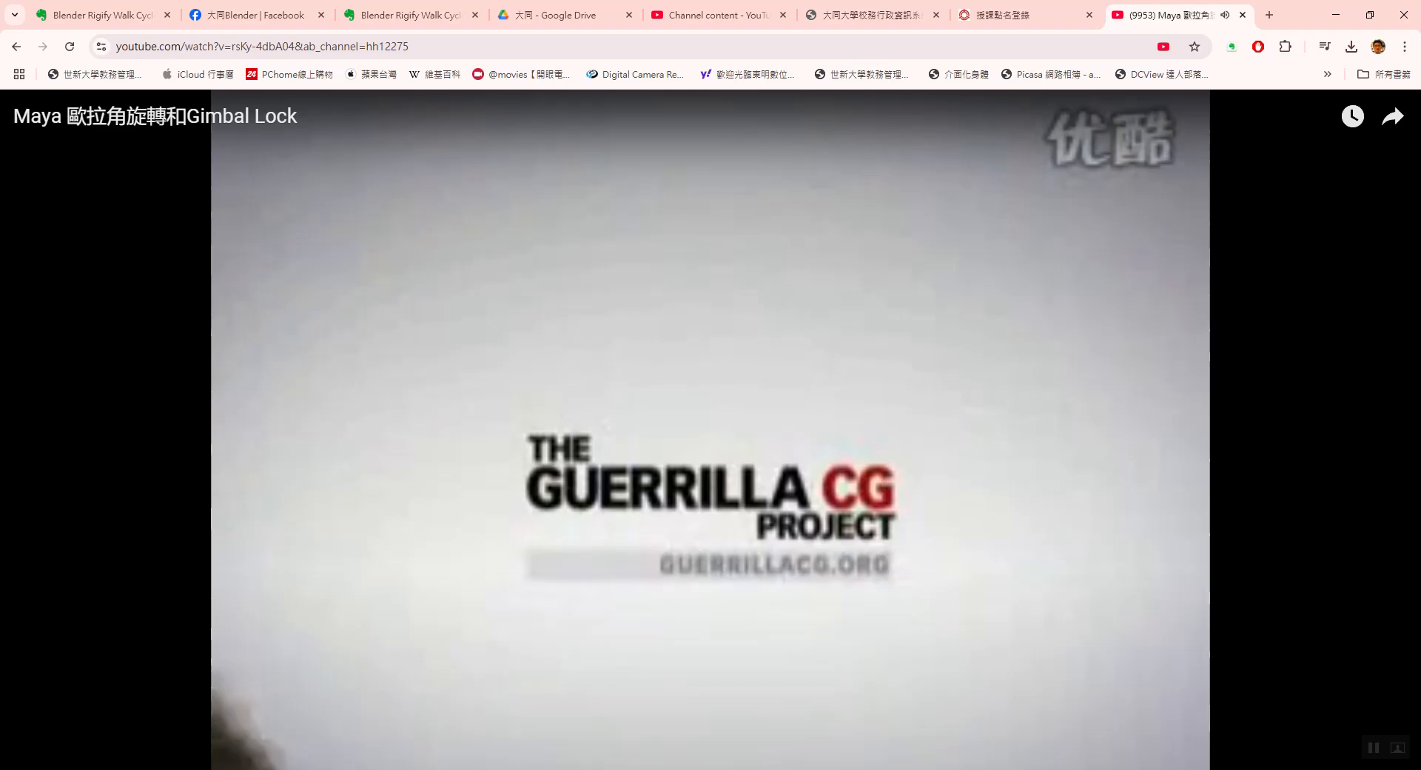
{"action": "key", "text": "super+space"}
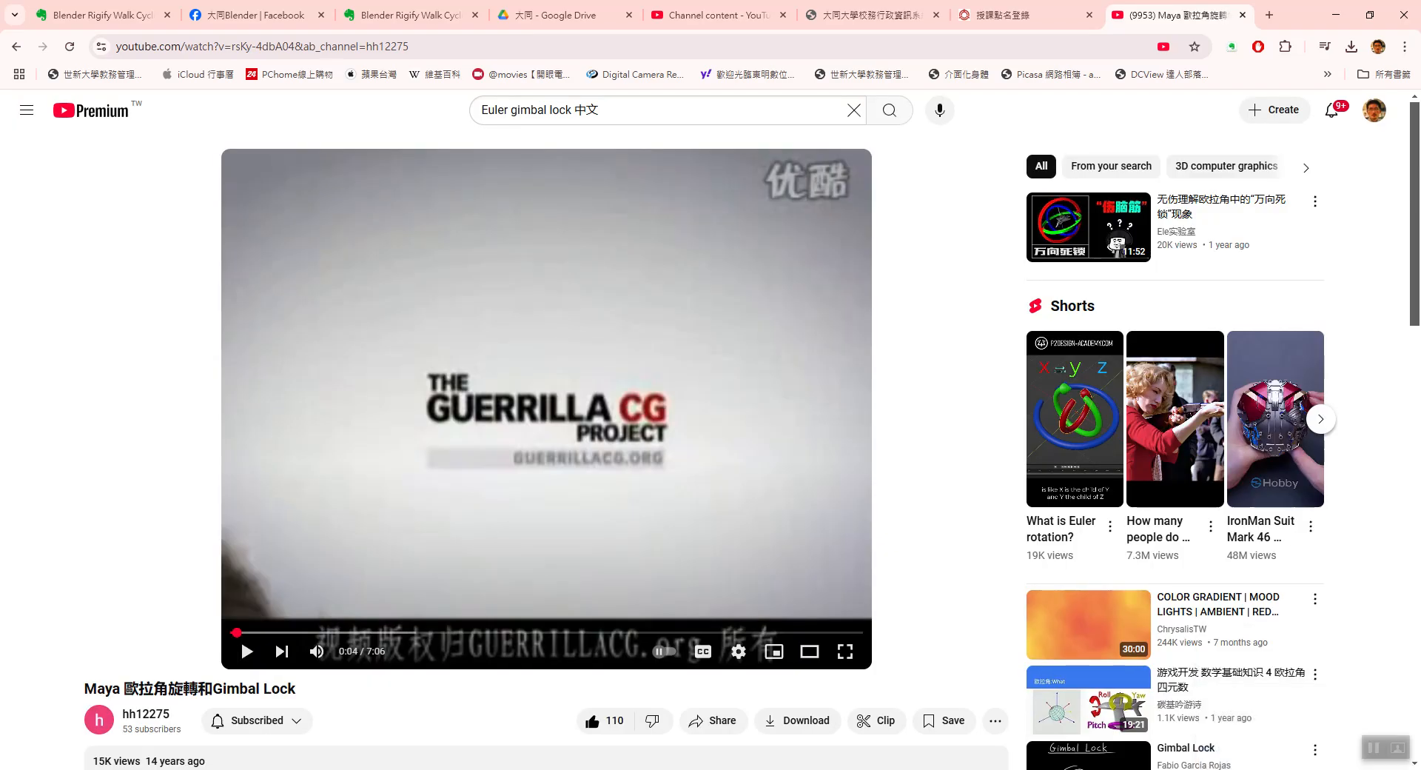
{"action": "key", "text": "XF86AudioRaiseVolume"}
{"action": "left_click", "coordinate": [247, 650]}
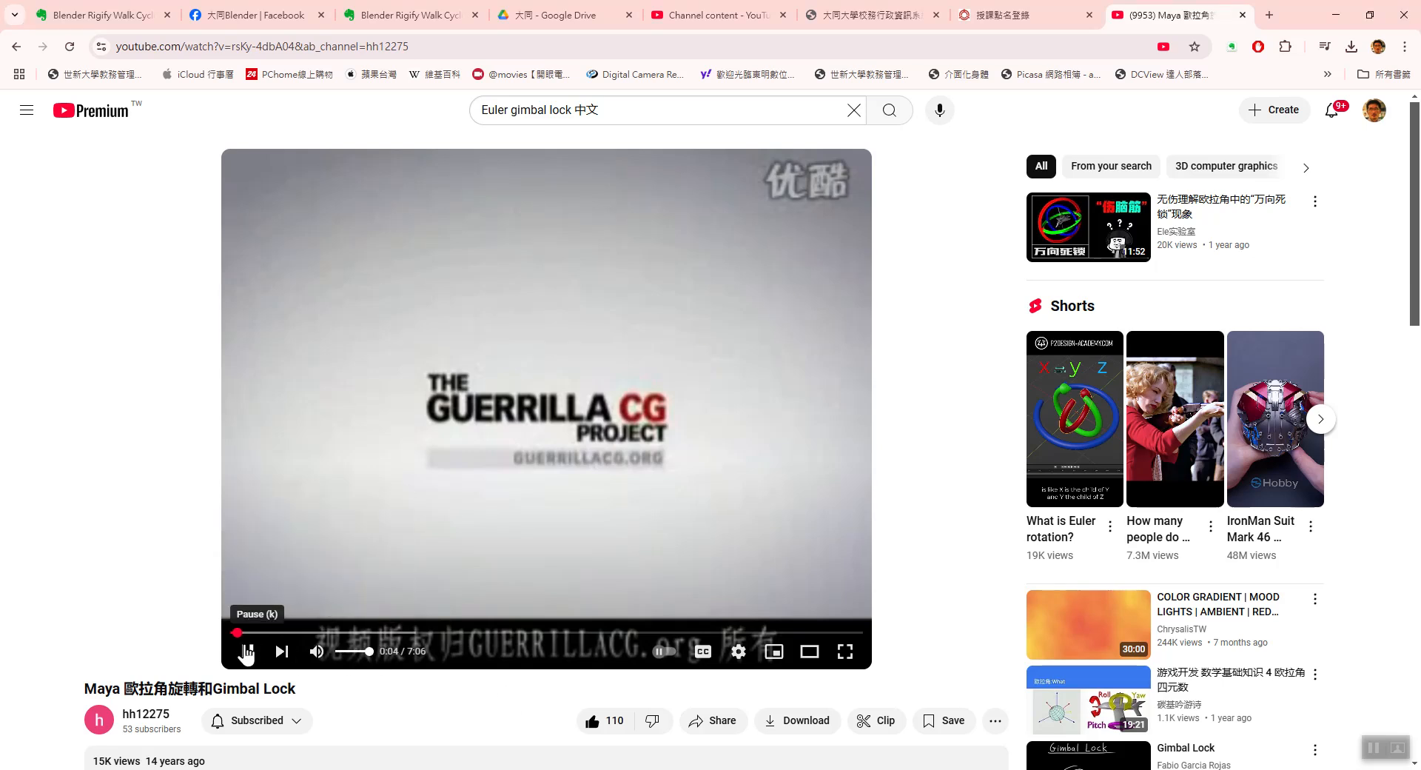
{"action": "left_click", "coordinate": [846, 650]}
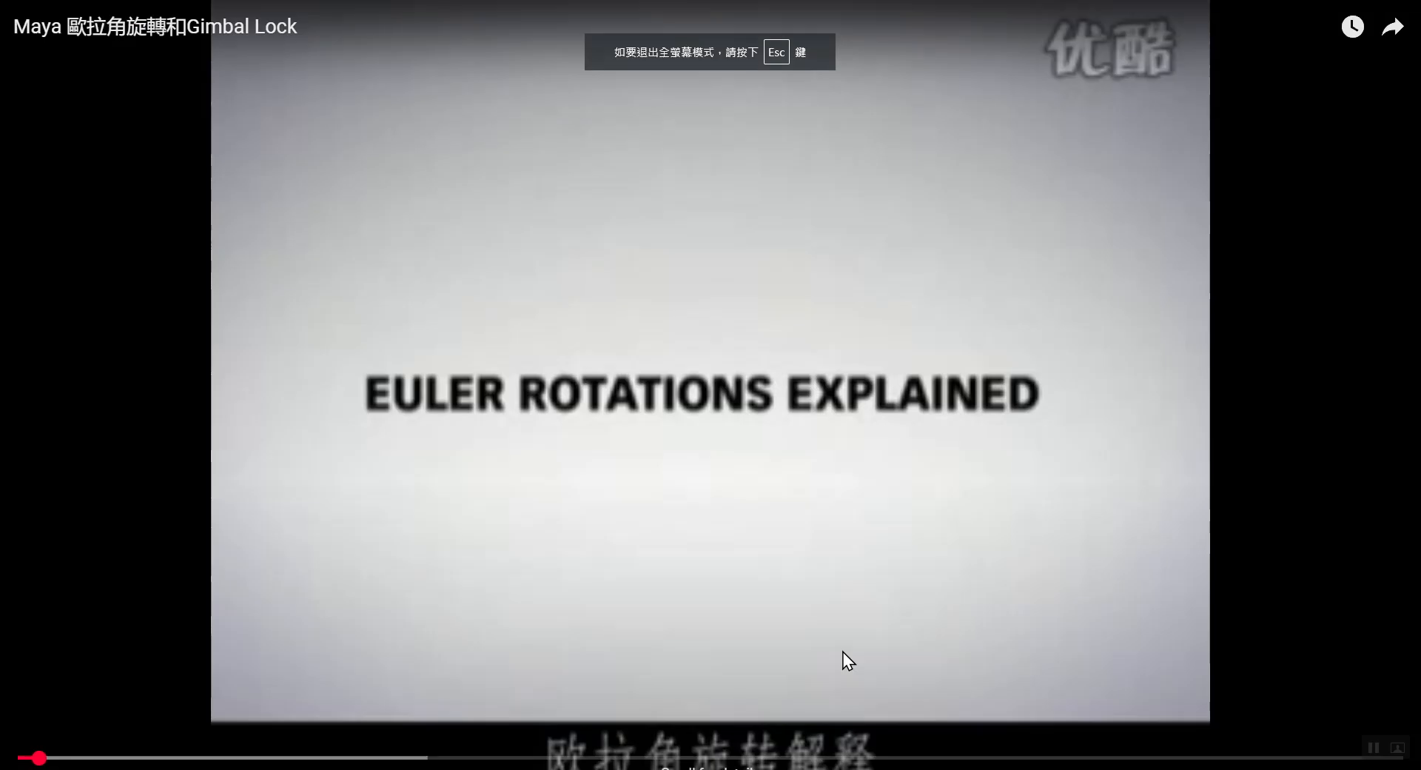